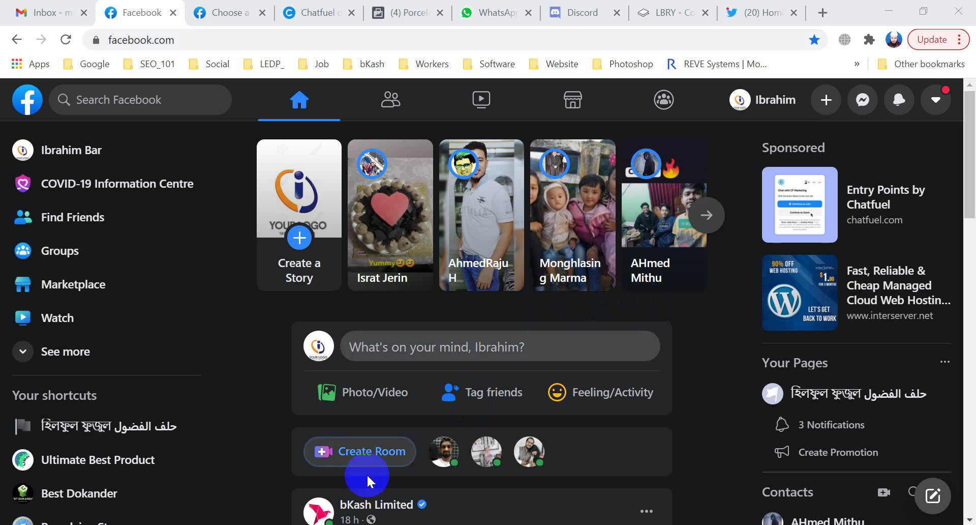
Switch to the browser window with the Google Meet call and open the seller dashboard on the Fiverr page.
{"action": "mouse_move", "coordinate": [300, 524]}
{"action": "mouse_move", "coordinate": [332, 524]}
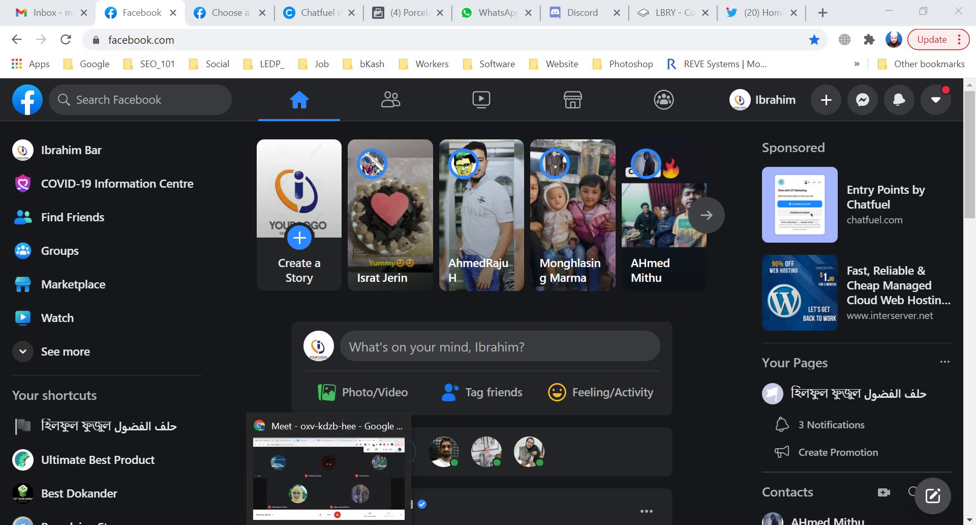
{"action": "left_click", "coordinate": [329, 473]}
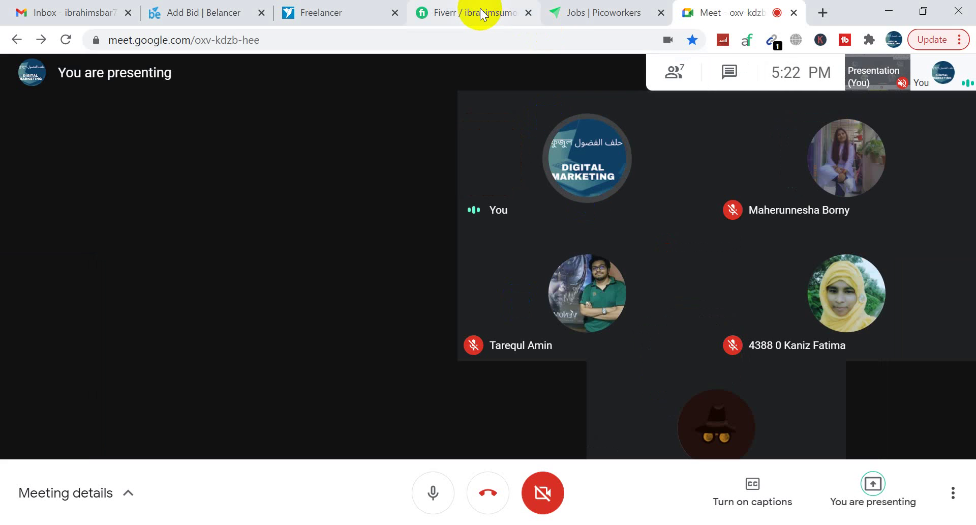
{"action": "left_click", "coordinate": [482, 14]}
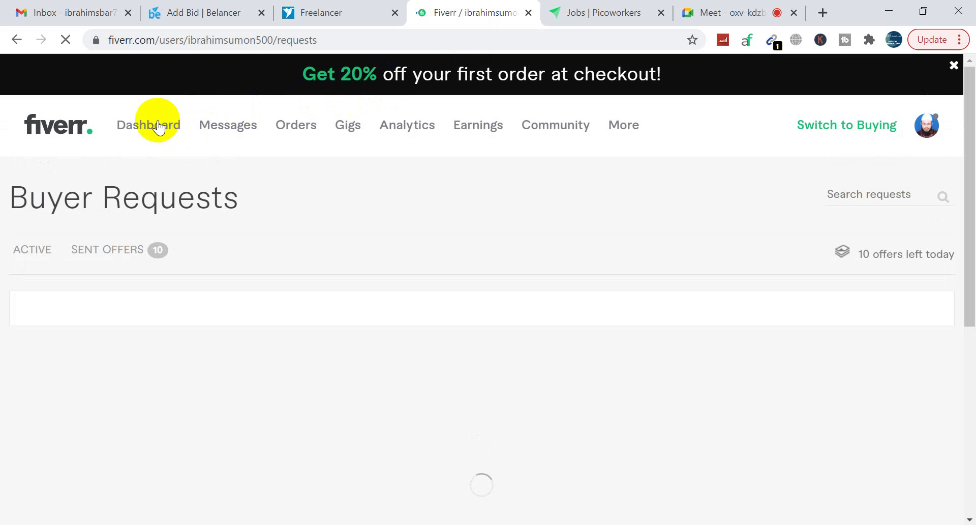
{"action": "left_click", "coordinate": [57, 135]}
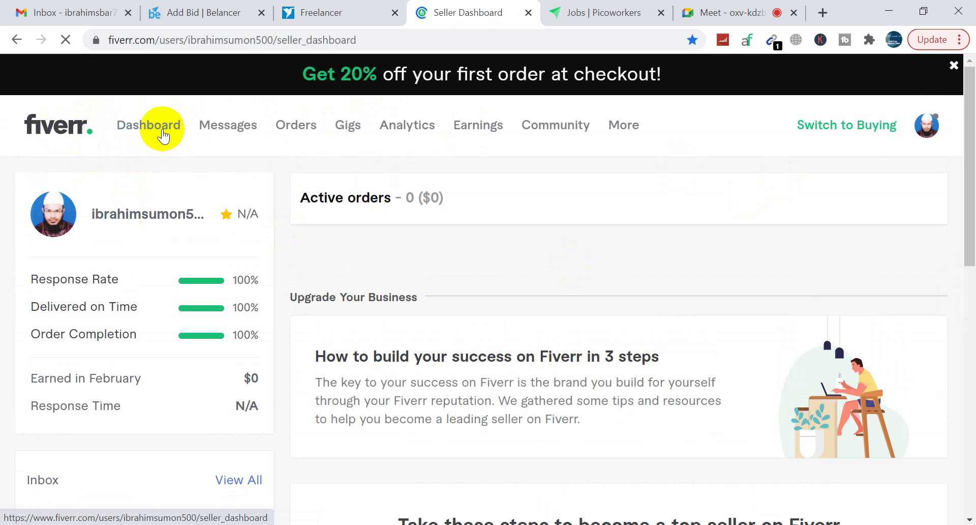
{"action": "left_click", "coordinate": [163, 136]}
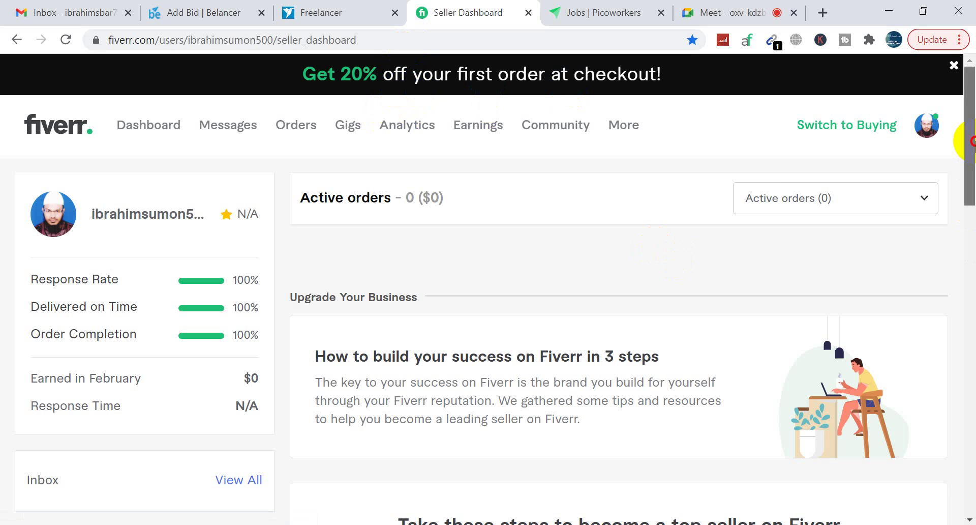
{"action": "mouse_move", "coordinate": [969, 143]}
{"action": "left_mouse_down"}
{"action": "mouse_move", "coordinate": [965, 305]}
{"action": "mouse_move", "coordinate": [966, 132]}
{"action": "left_mouse_up"}
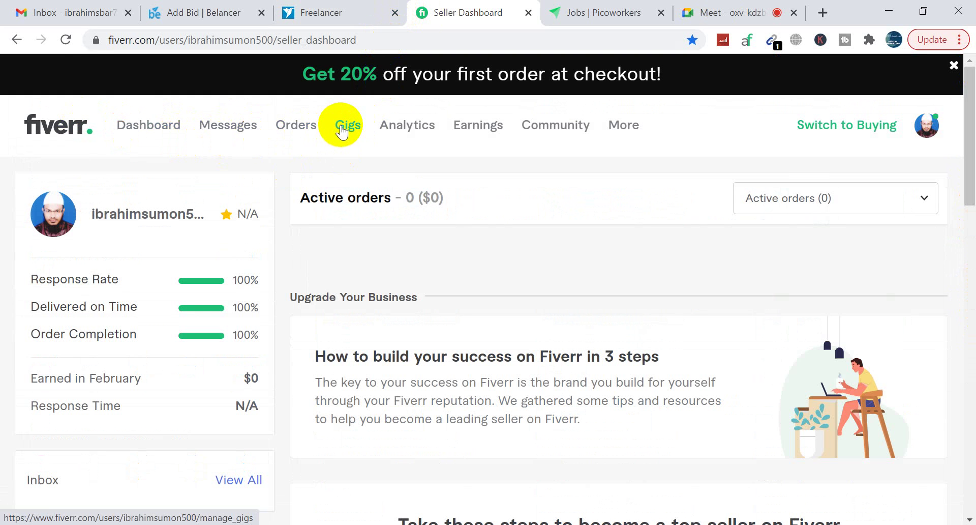
View the list of active gigs on Fiverr and check the account menu options.
{"action": "left_click", "coordinate": [341, 130]}
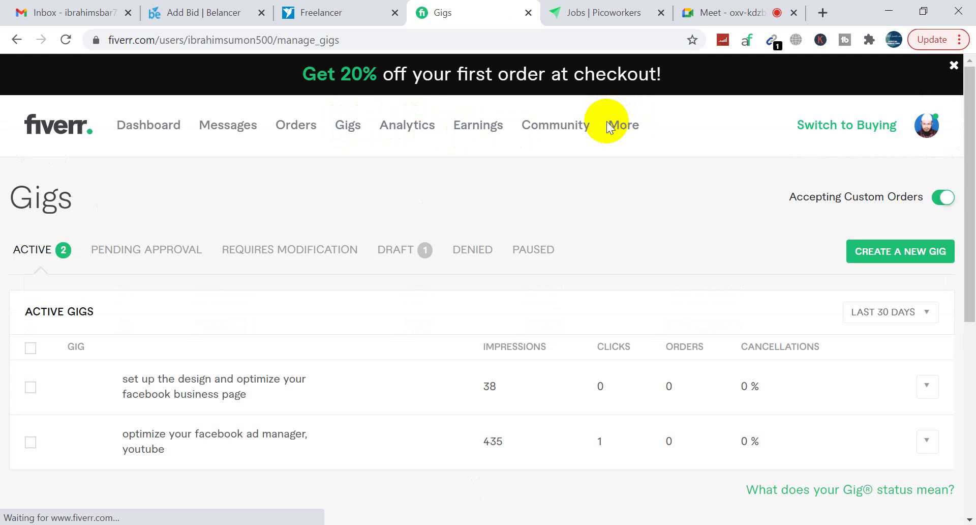
{"action": "left_click", "coordinate": [935, 126]}
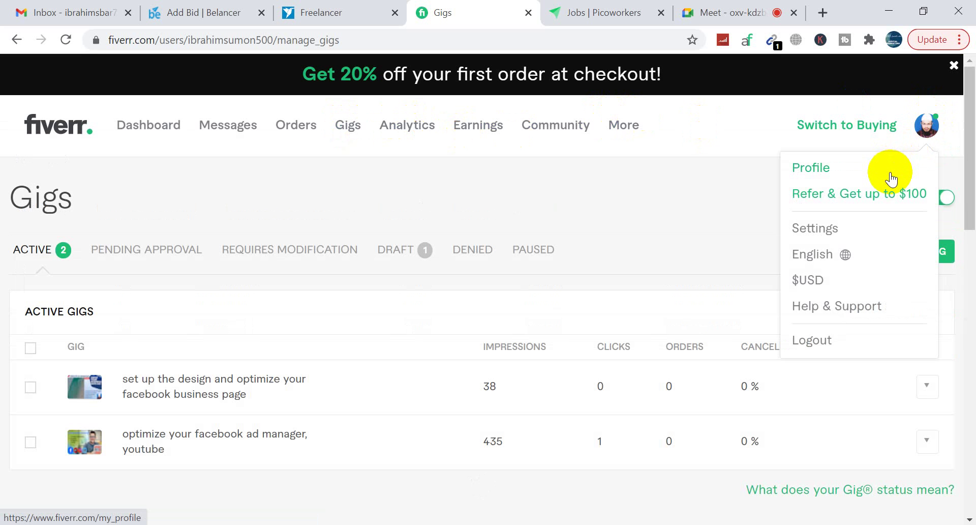
{"action": "left_click", "coordinate": [666, 170]}
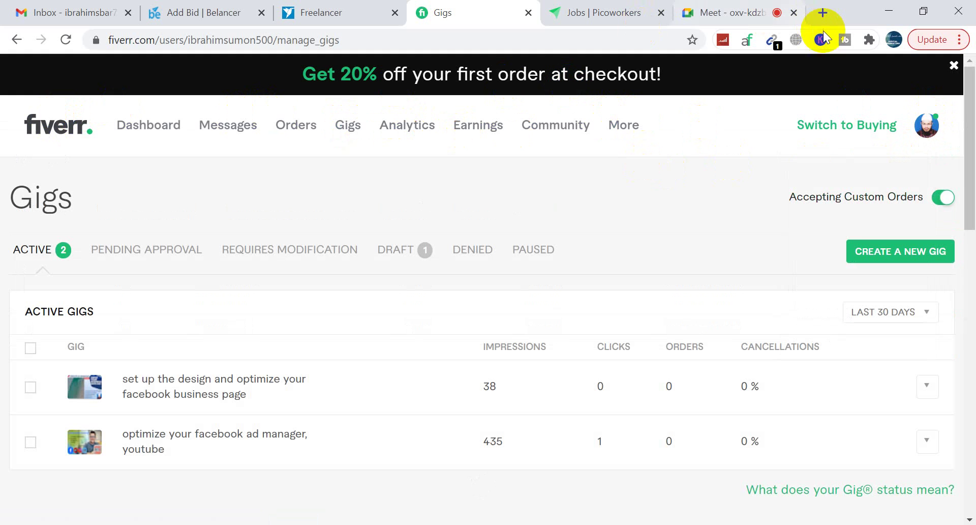
Search the web for "chatbot on fiverr" in a new tab.
{"action": "left_click", "coordinate": [823, 13]}
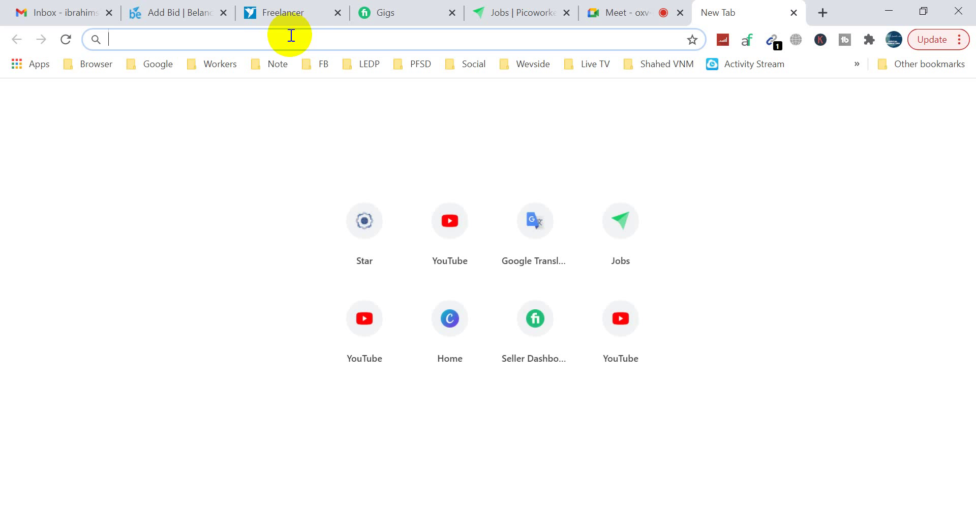
{"action": "type", "text": "cha"}
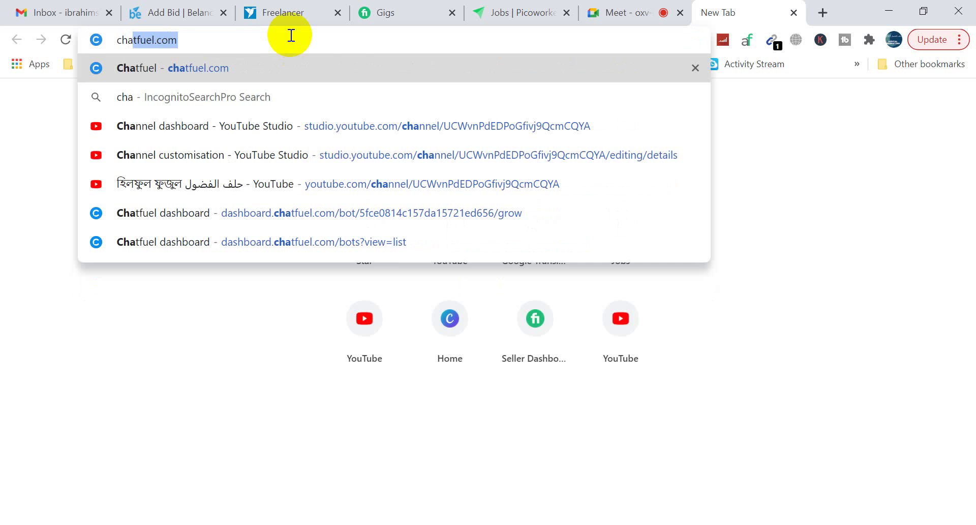
{"action": "type", "text": "tbo"}
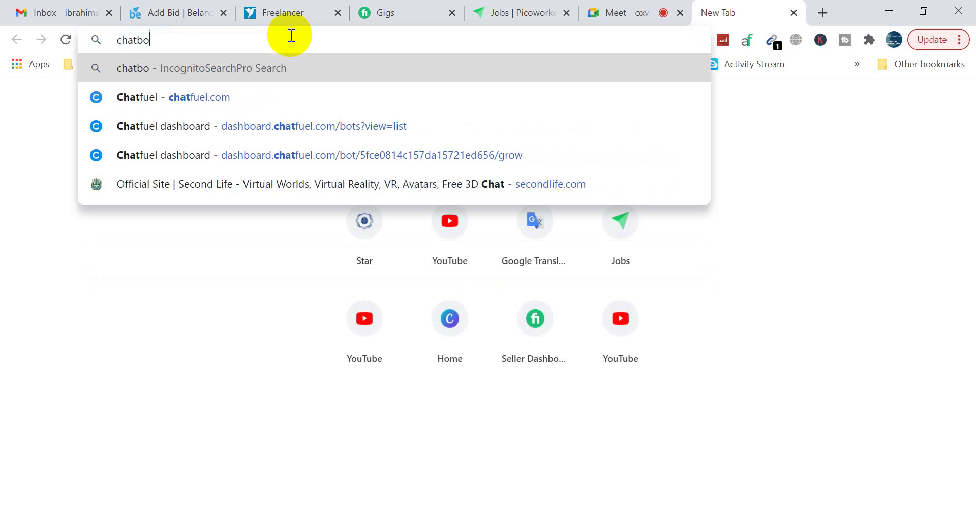
{"action": "type", "text": "t on f"}
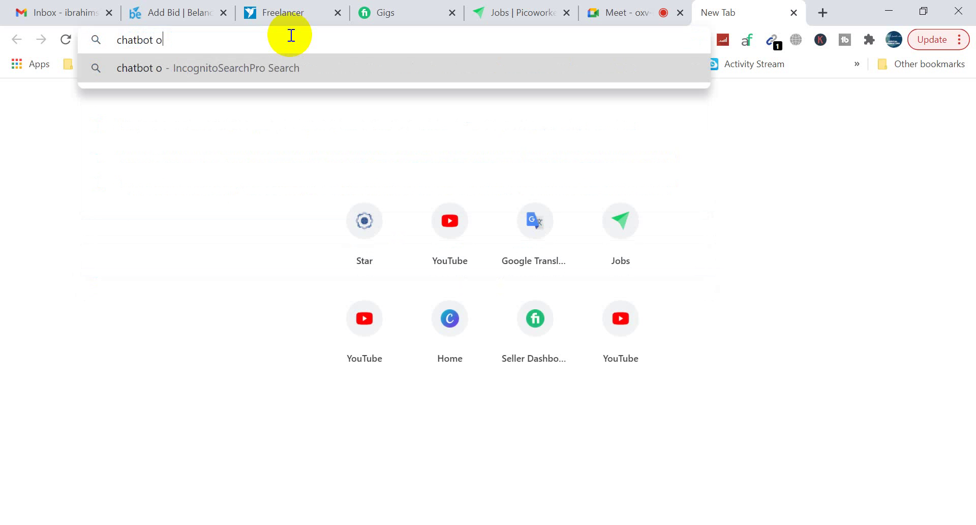
{"action": "type", "text": "iverr"}
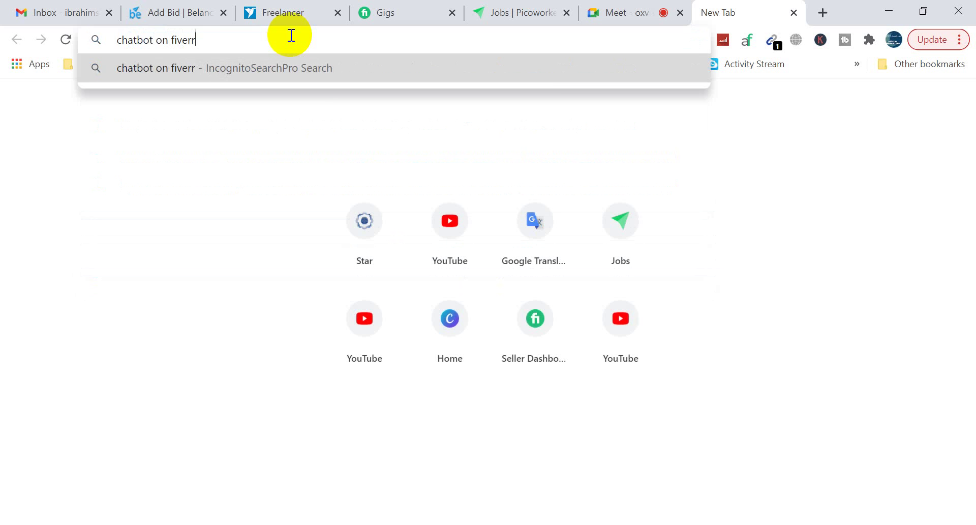
{"action": "key", "text": "Return"}
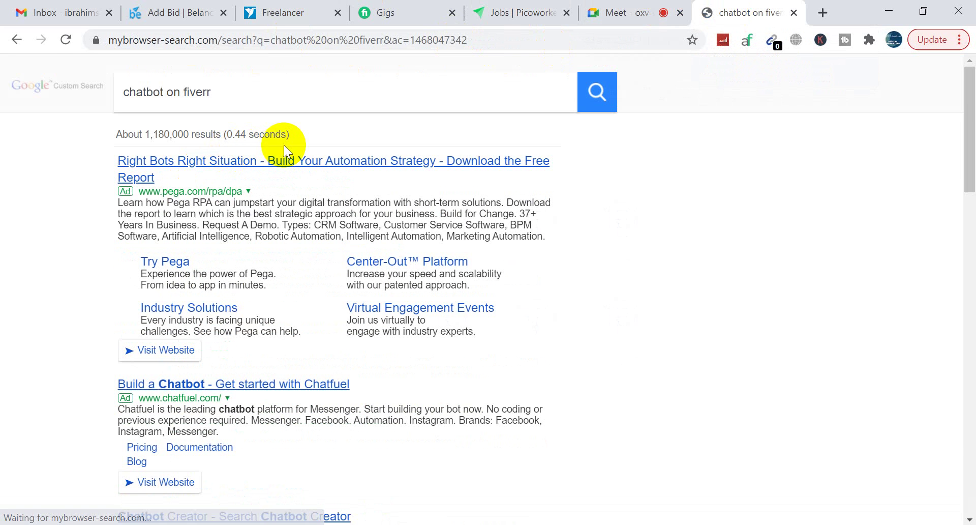
Refine the search query to "chatbot demand on fiverr" and run it.
{"action": "left_click", "coordinate": [167, 92]}
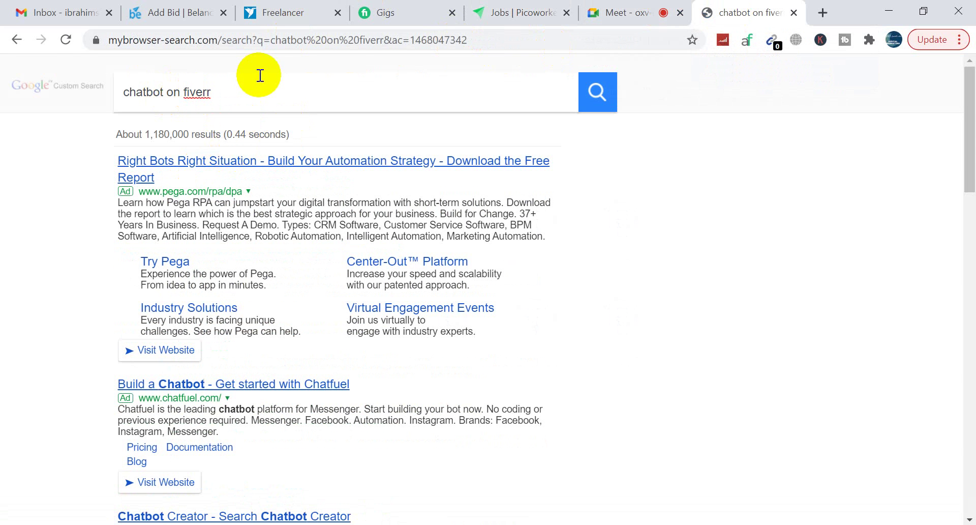
{"action": "type", "text": "deman"}
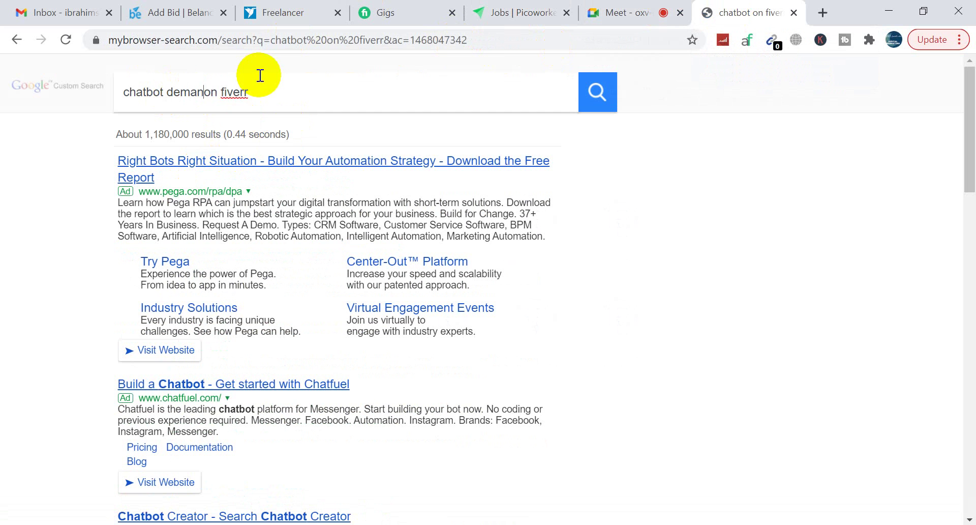
{"action": "type", "text": "d"}
{"action": "left_click", "coordinate": [609, 83]}
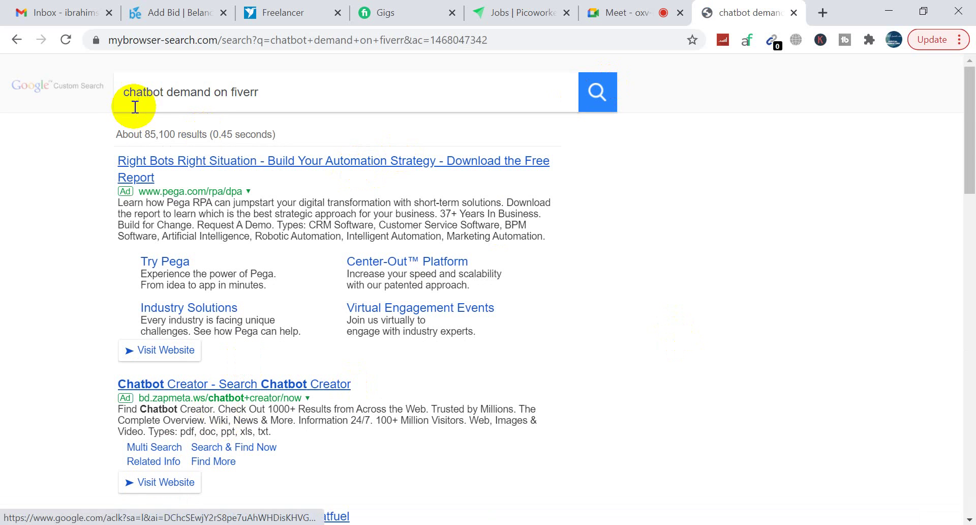
Narrow the search to "facebook chatbot demand on fiverr" and run it.
{"action": "left_click", "coordinate": [124, 93]}
{"action": "type", "text": "lad"}
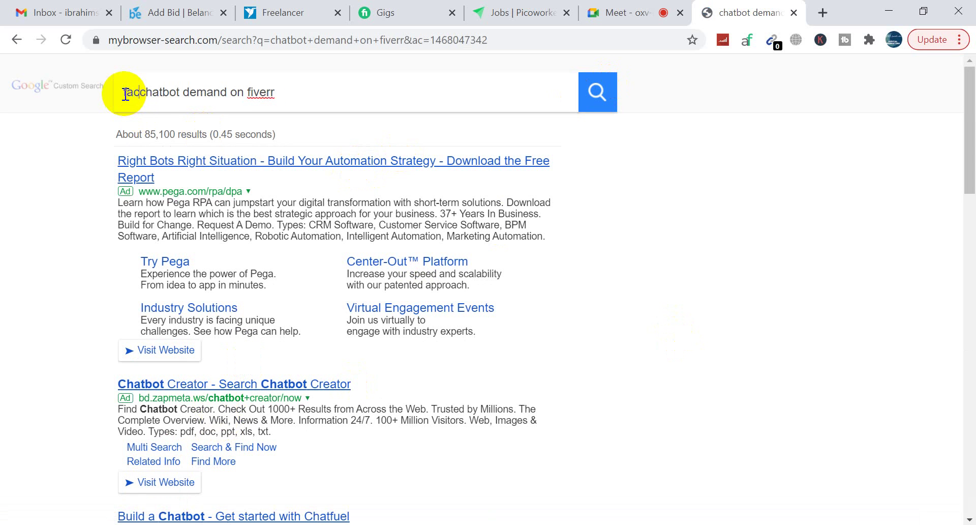
{"action": "type", "text": "ebook"}
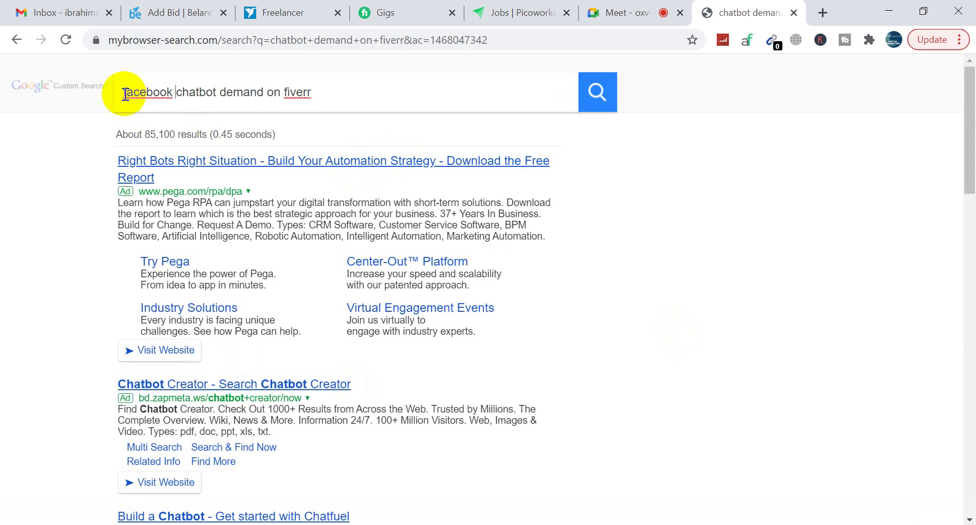
{"action": "key", "text": "Return"}
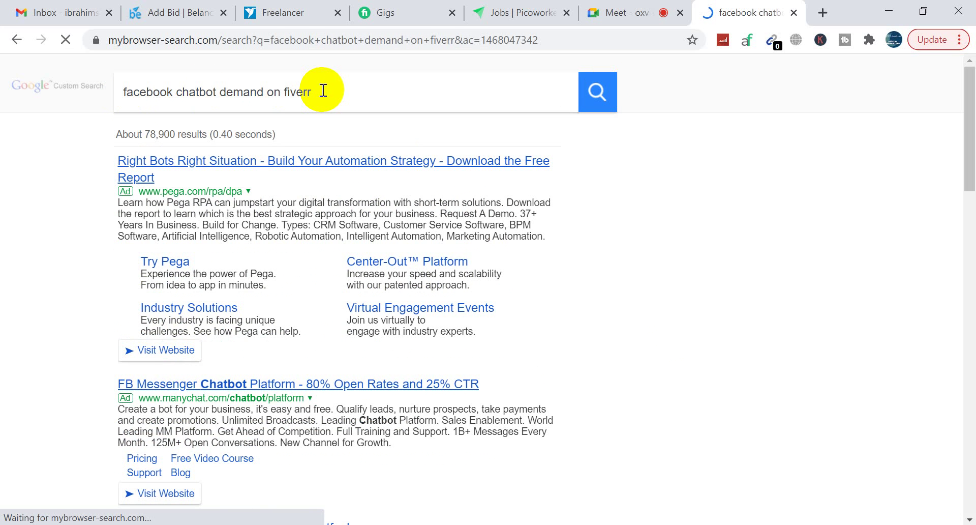
Copy the query "facebook chatbot demand on fiverr", rerun it from the browser's address bar and look through the results.
{"action": "left_click_drag", "start_coordinate": [326, 92], "coordinate": [2, 137]}
{"action": "key", "text": "ctrl+c"}
{"action": "key", "text": "BackSpace"}
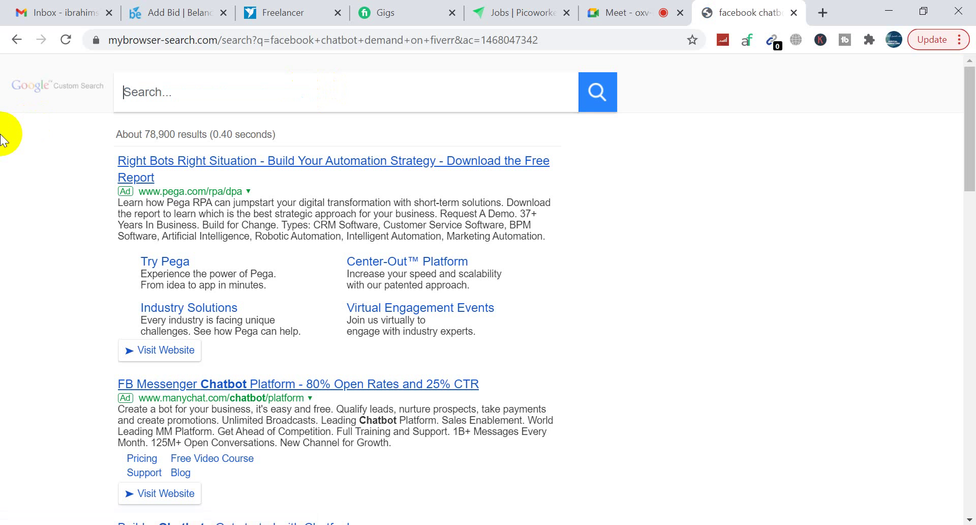
{"action": "left_click", "coordinate": [262, 42]}
{"action": "key", "text": "ctrl+v"}
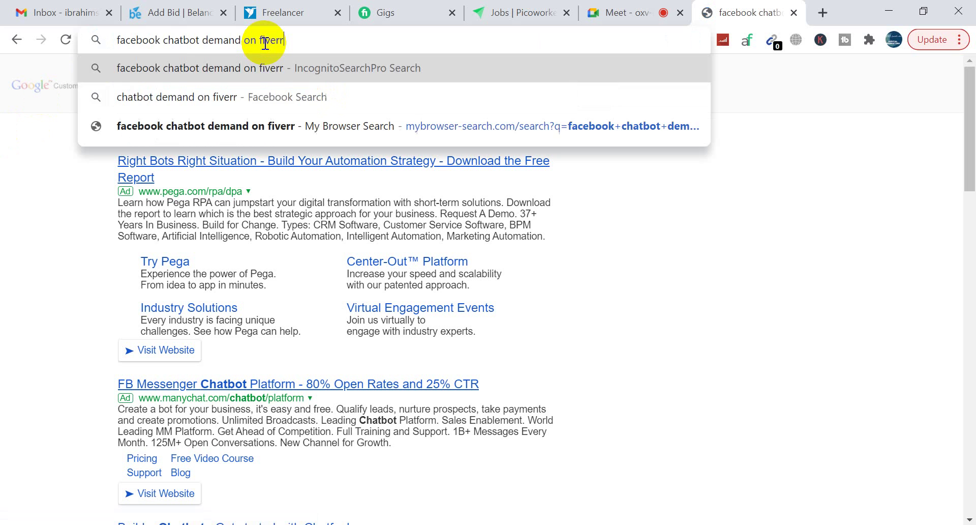
{"action": "key", "text": "Return"}
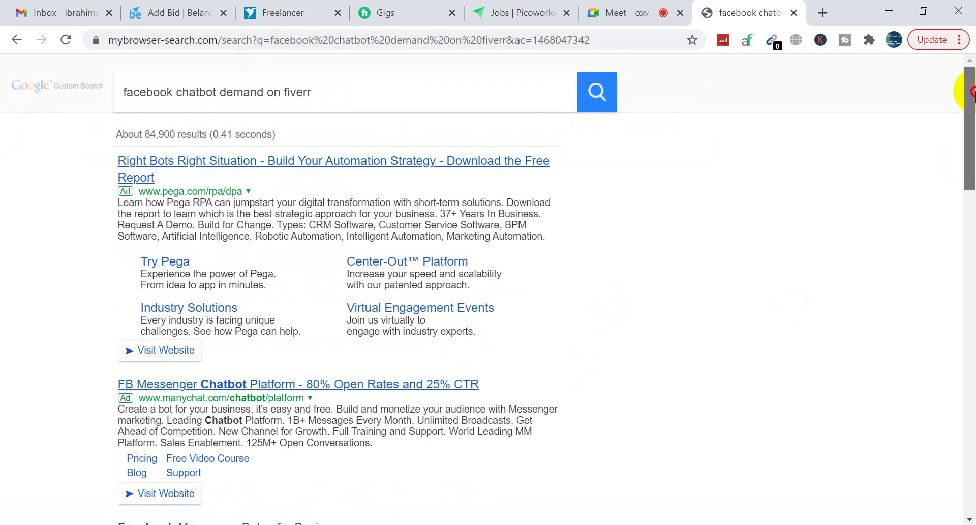
{"action": "left_click_drag", "start_coordinate": [972, 91], "coordinate": [966, 249]}
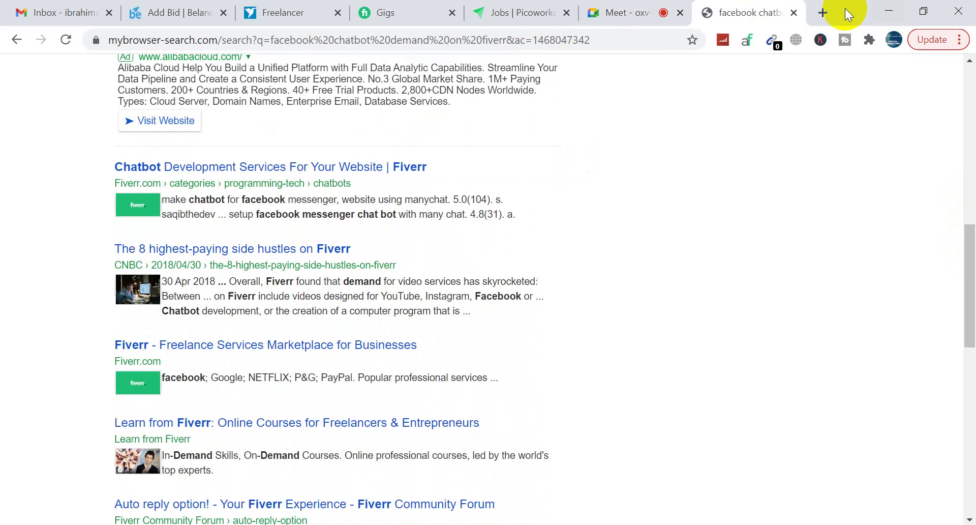
Open Google in a new tab, search for the copied query "facebook chatbot demand on fiverr" and review the results page.
{"action": "left_click", "coordinate": [822, 13]}
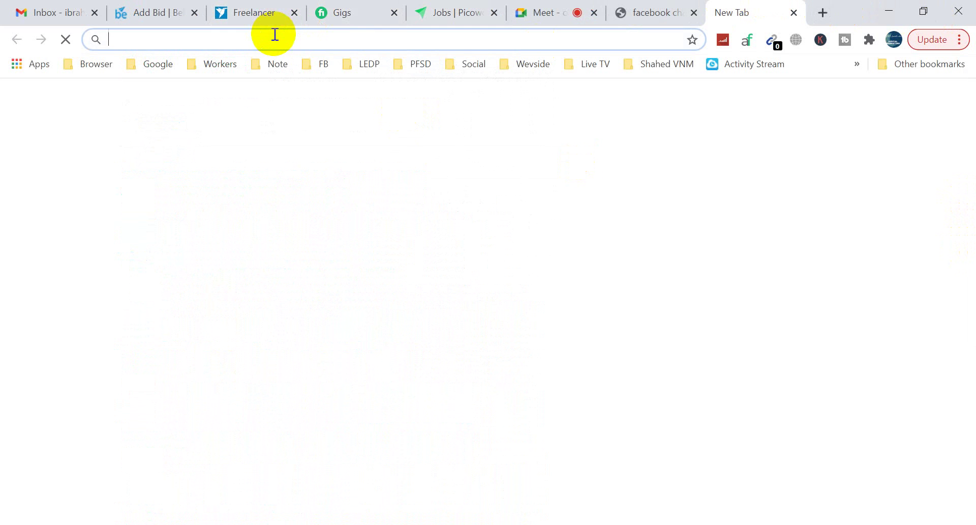
{"action": "type", "text": "google"}
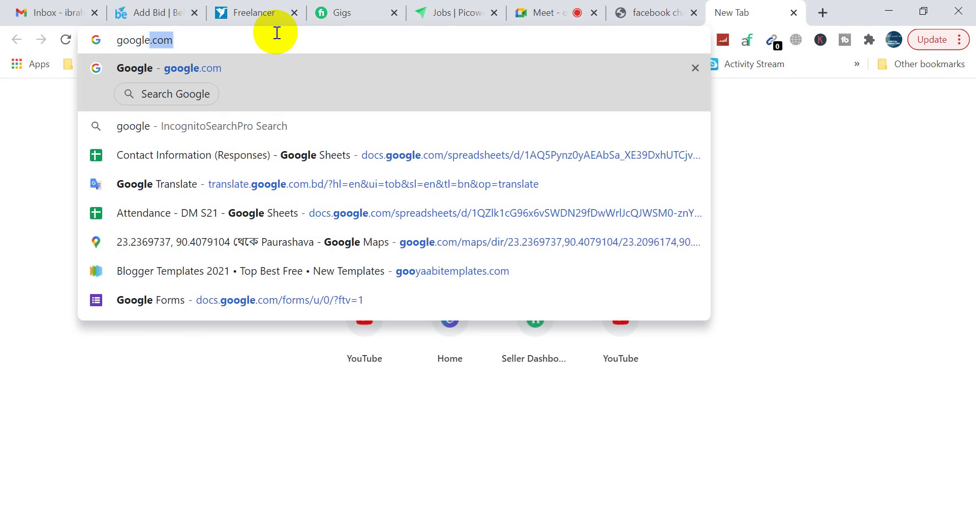
{"action": "key", "text": "Return"}
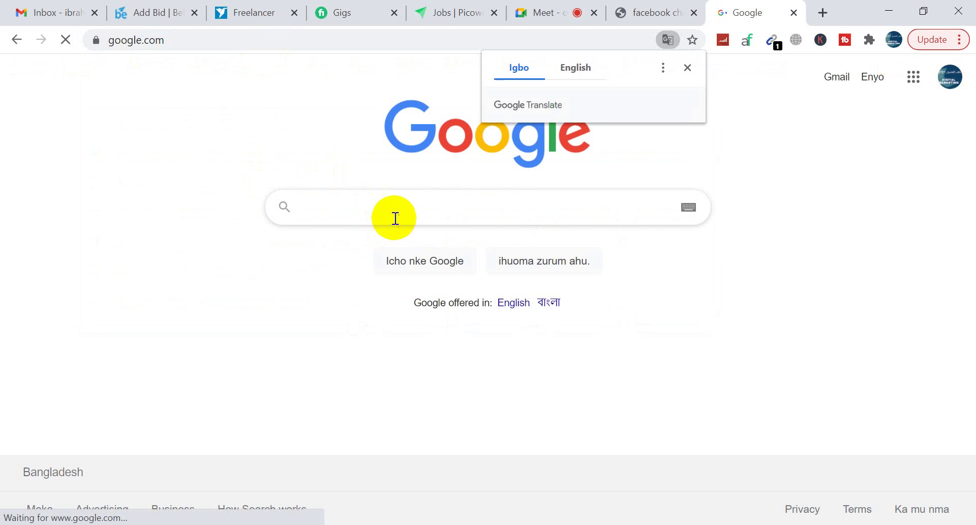
{"action": "left_click", "coordinate": [395, 215]}
{"action": "key", "text": "ctrl+v"}
{"action": "key", "text": "Return"}
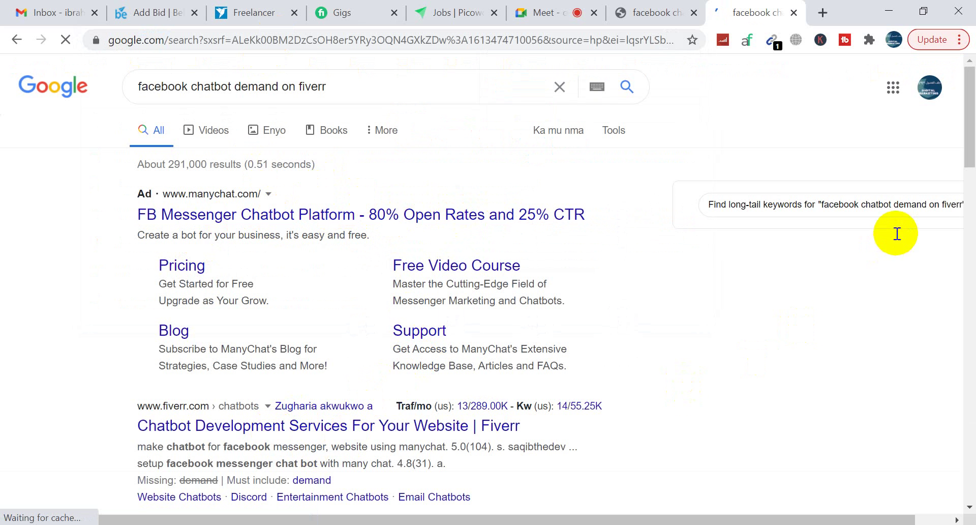
{"action": "left_click_drag", "start_coordinate": [967, 120], "coordinate": [944, 439]}
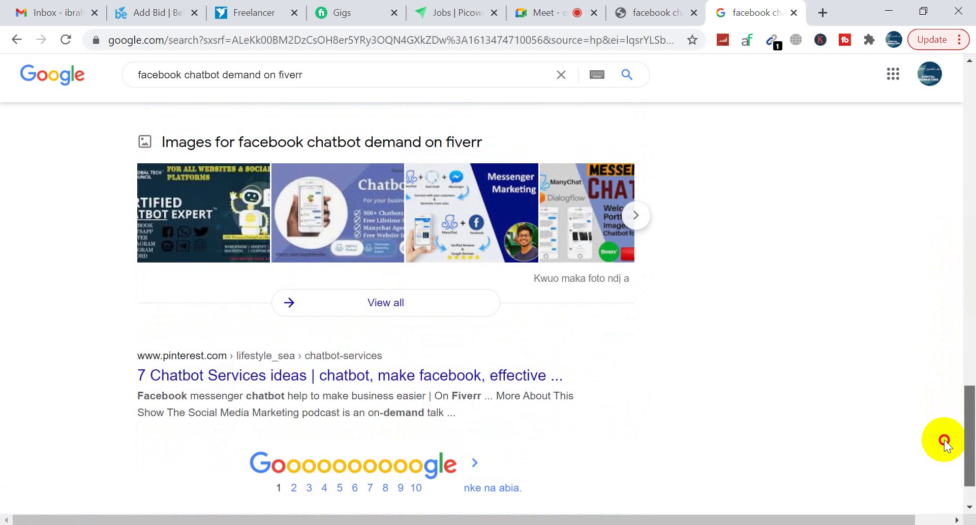
{"action": "left_click_drag", "start_coordinate": [944, 440], "coordinate": [969, 66]}
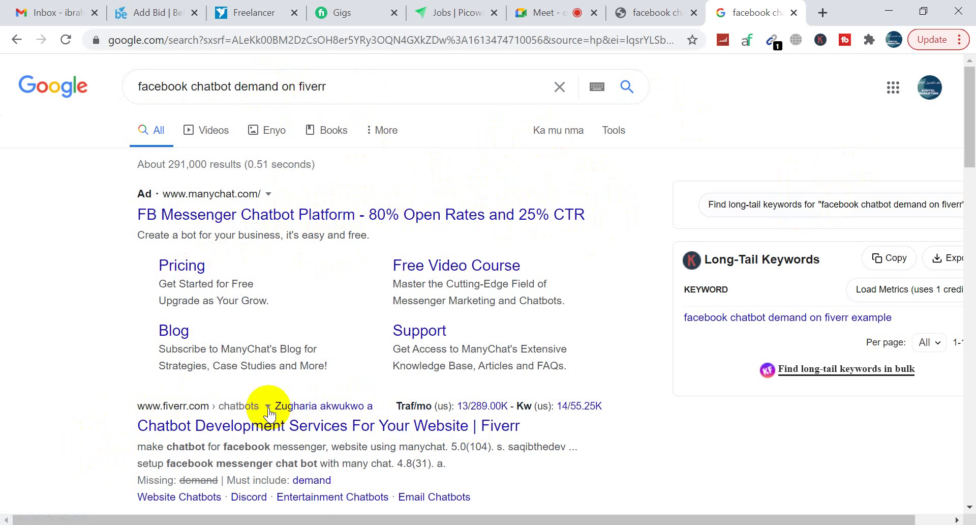
Change the Google query to "facebook chatbot demand pricing on fiverr" and look through the results.
{"action": "left_click", "coordinate": [279, 87]}
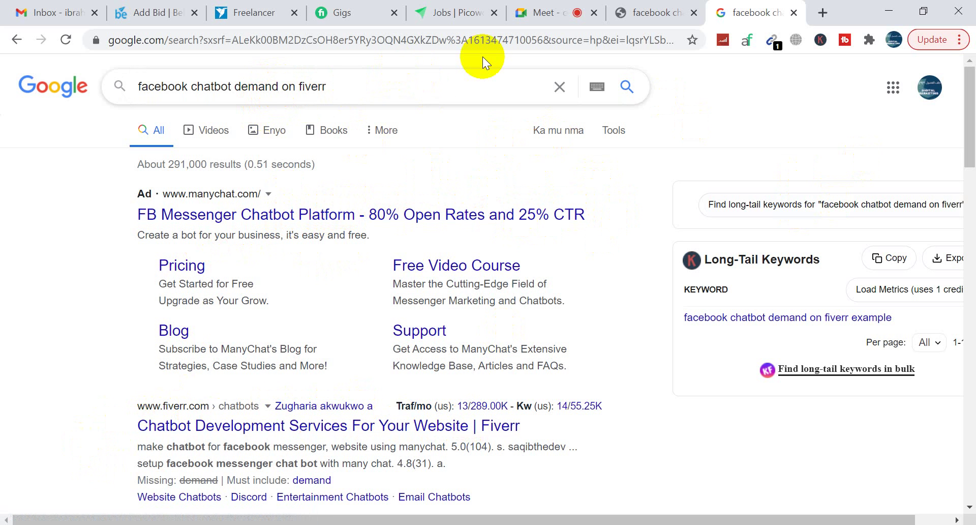
{"action": "type", "text": "p "}
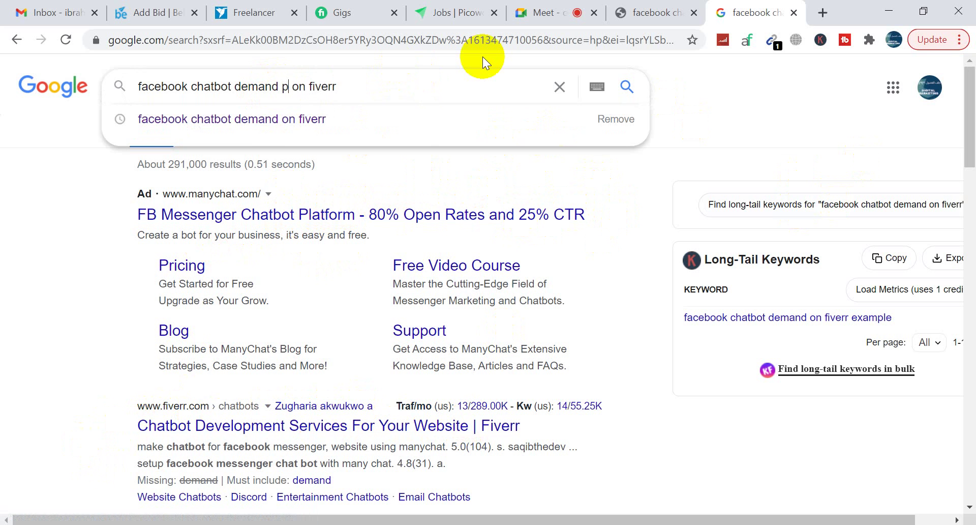
{"action": "type", "text": "ricing"}
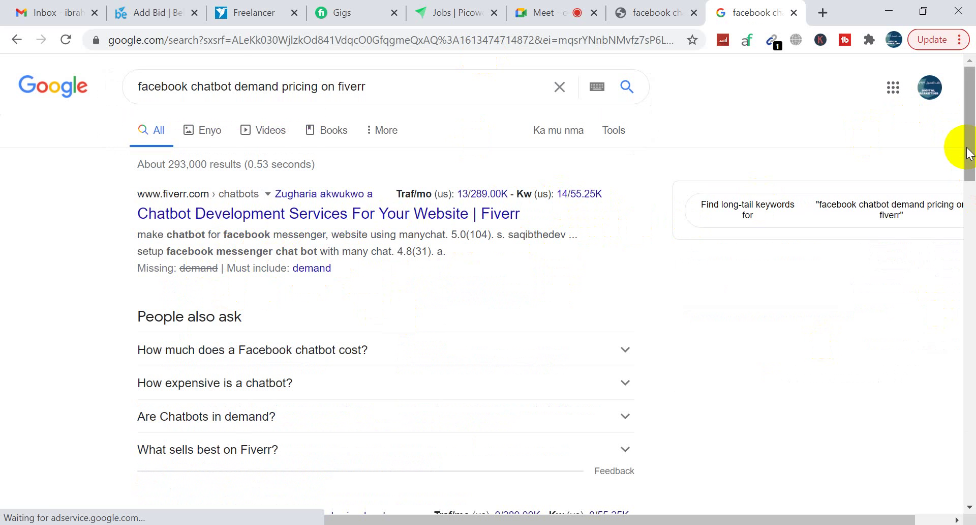
{"action": "left_click_drag", "start_coordinate": [968, 154], "coordinate": [952, 235]}
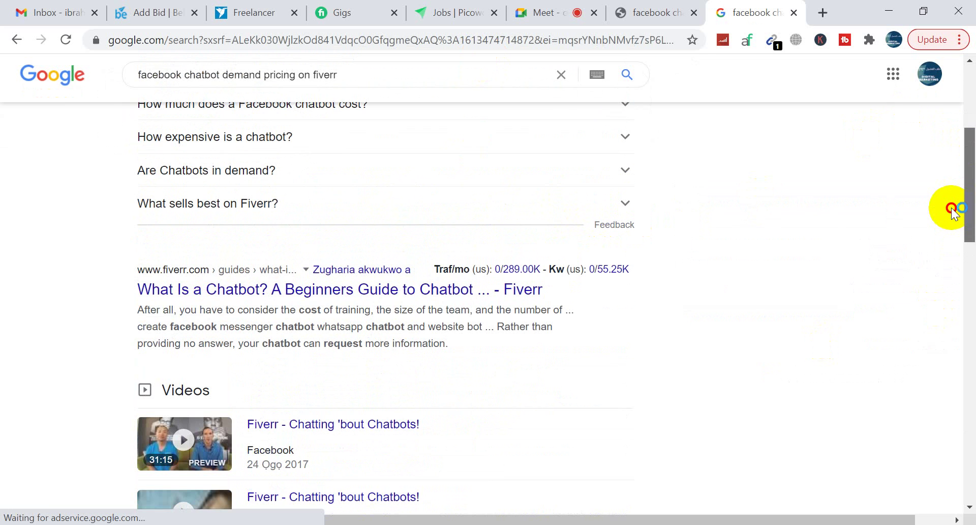
Expand the question "How much does a Facebook chatbot cost?" in the Google results and open the linked CMSWire article.
{"action": "scroll", "coordinate": [952, 212], "scroll_direction": "down", "scroll_amount": 1}
{"action": "scroll", "coordinate": [953, 219], "scroll_direction": "up", "scroll_amount": 2}
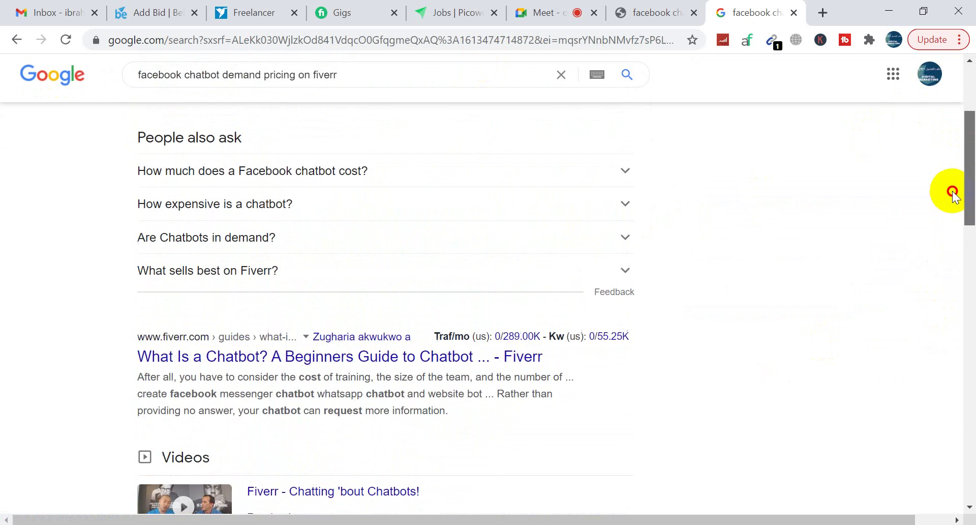
{"action": "left_click", "coordinate": [263, 172]}
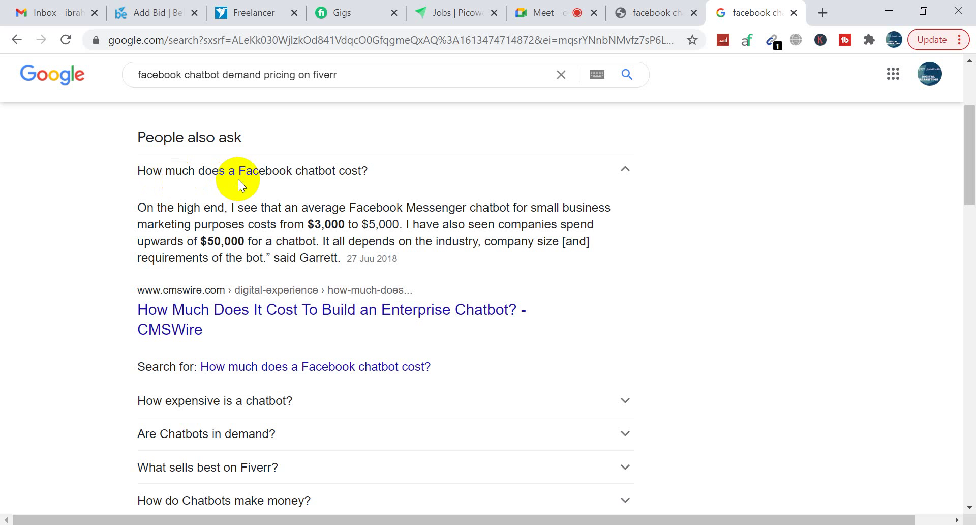
{"action": "left_click", "coordinate": [298, 310]}
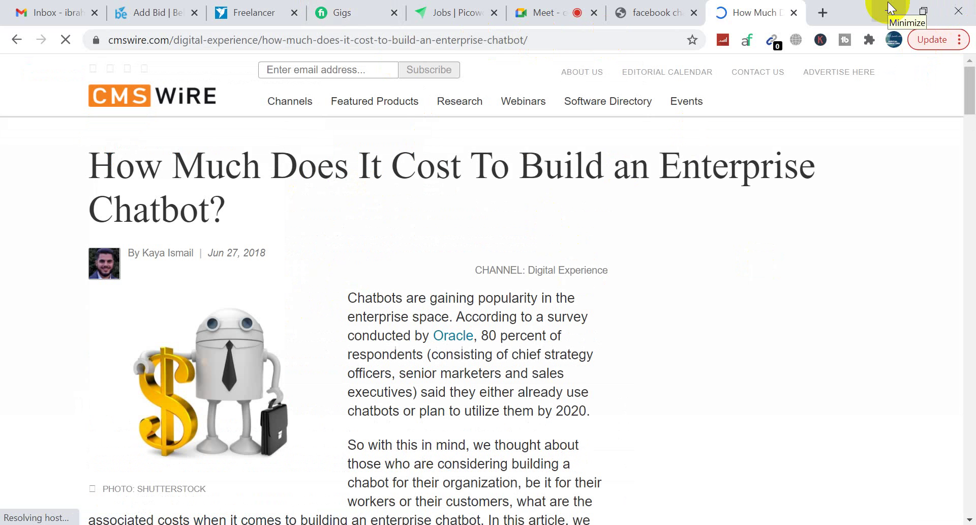
Switch to the browser window with Facebook and start creating a new Page from the Create options.
{"action": "left_click", "coordinate": [300, 466]}
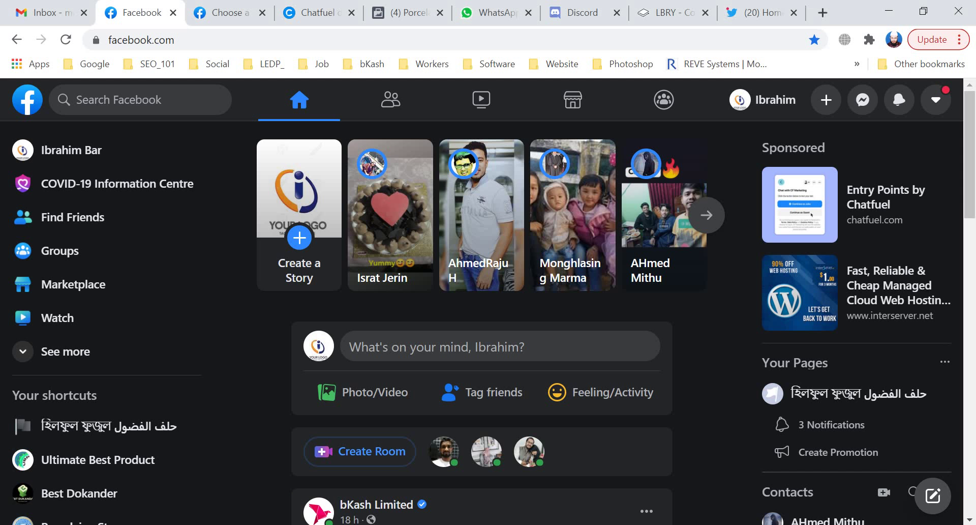
{"action": "left_click", "coordinate": [692, 168]}
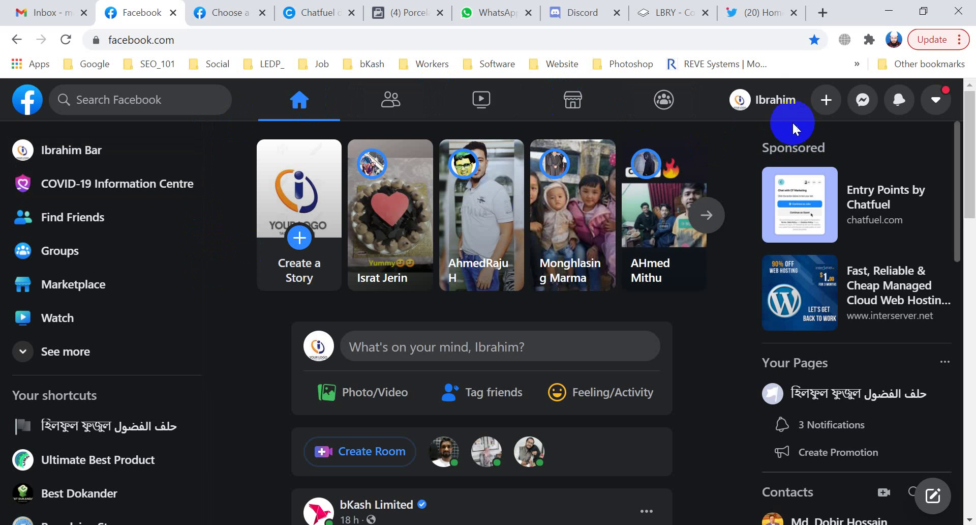
{"action": "left_click", "coordinate": [772, 101]}
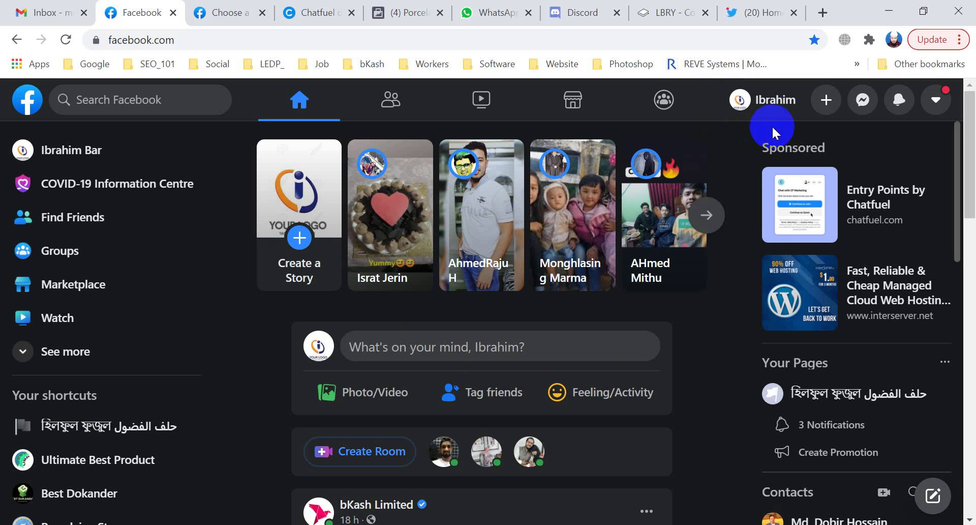
{"action": "left_click", "coordinate": [824, 104]}
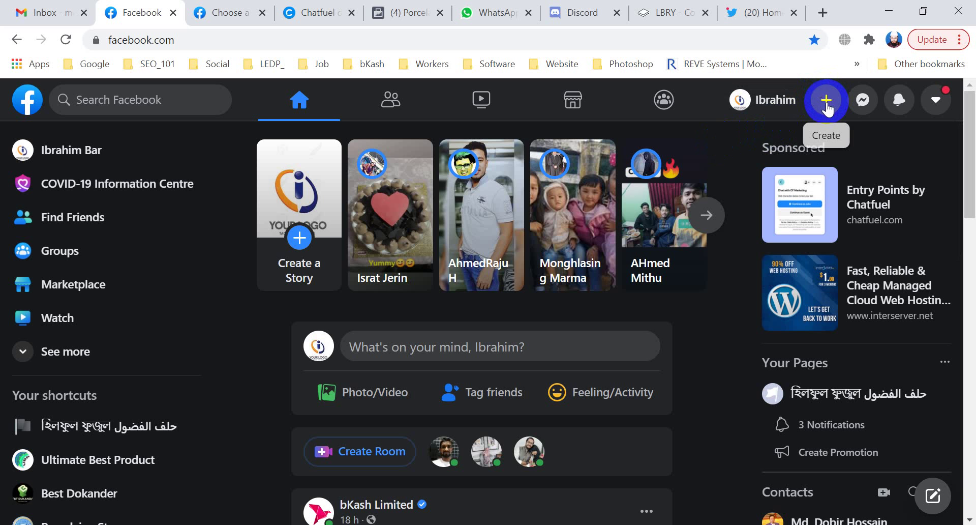
{"action": "left_click", "coordinate": [827, 106]}
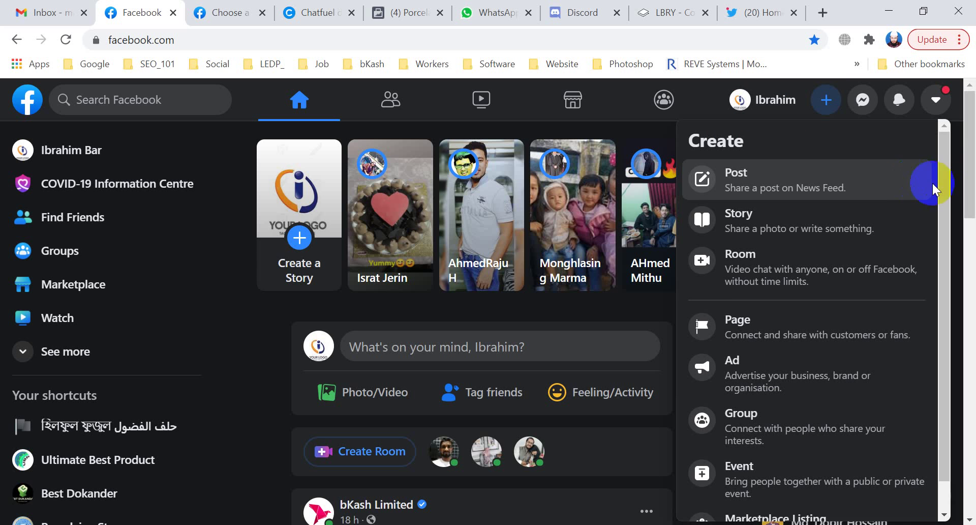
{"action": "left_click_drag", "start_coordinate": [942, 192], "coordinate": [942, 310]}
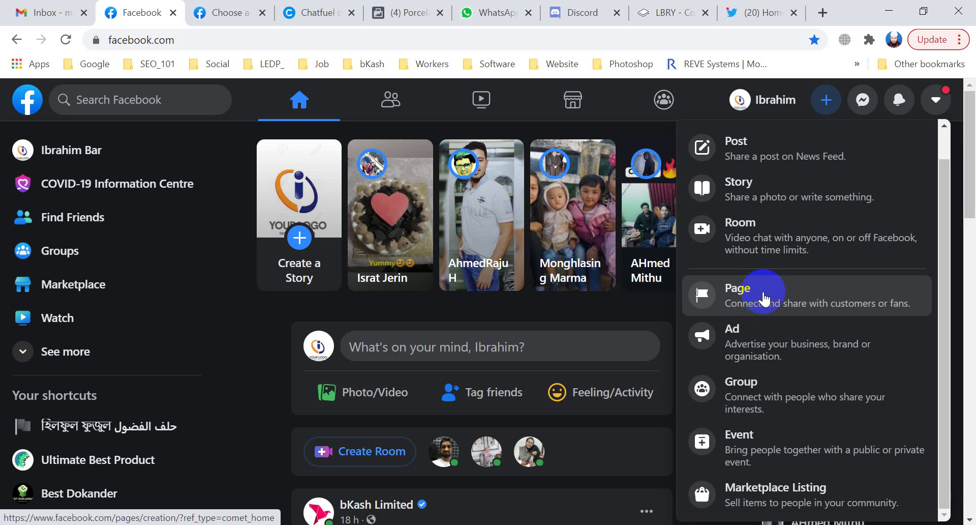
{"action": "left_click", "coordinate": [765, 297]}
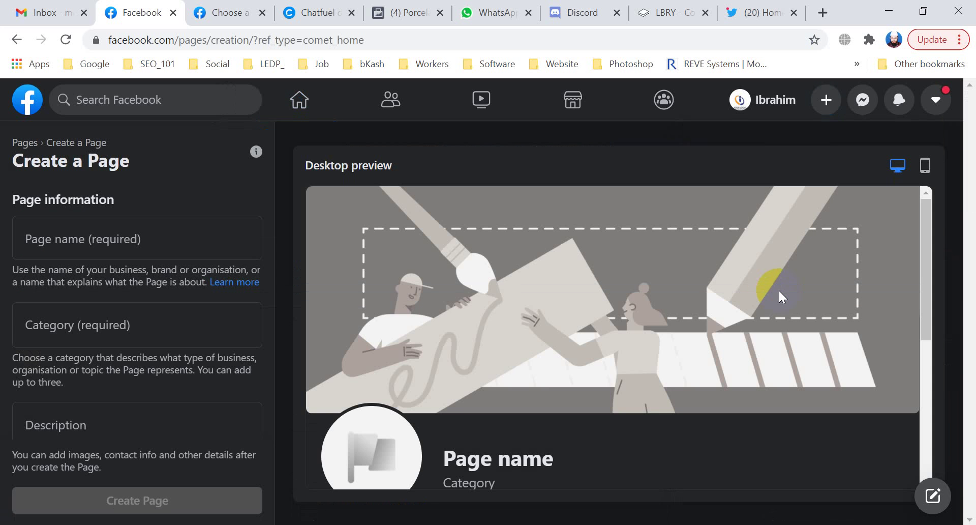
{"action": "left_click_drag", "start_coordinate": [927, 217], "coordinate": [926, 233]}
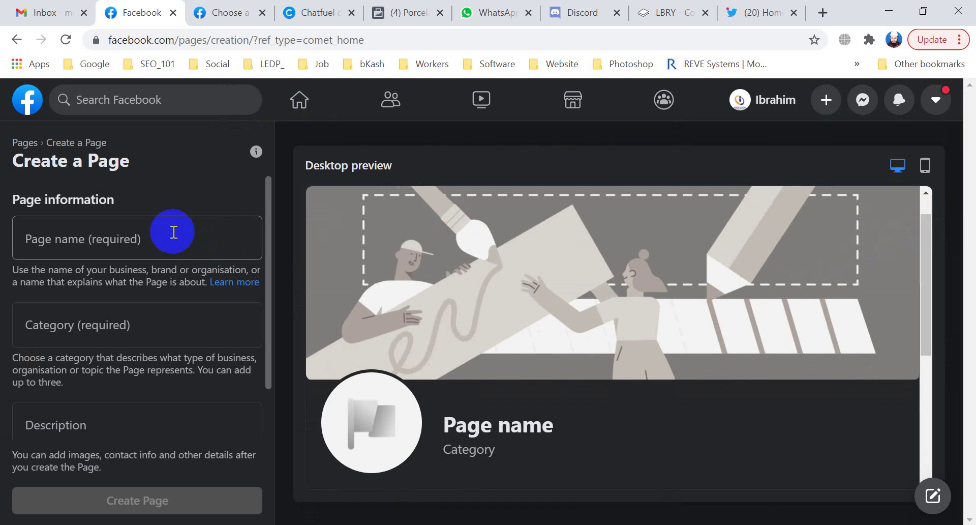
Enter "Gold Mine" as the name of the new Page.
{"action": "left_click", "coordinate": [90, 239]}
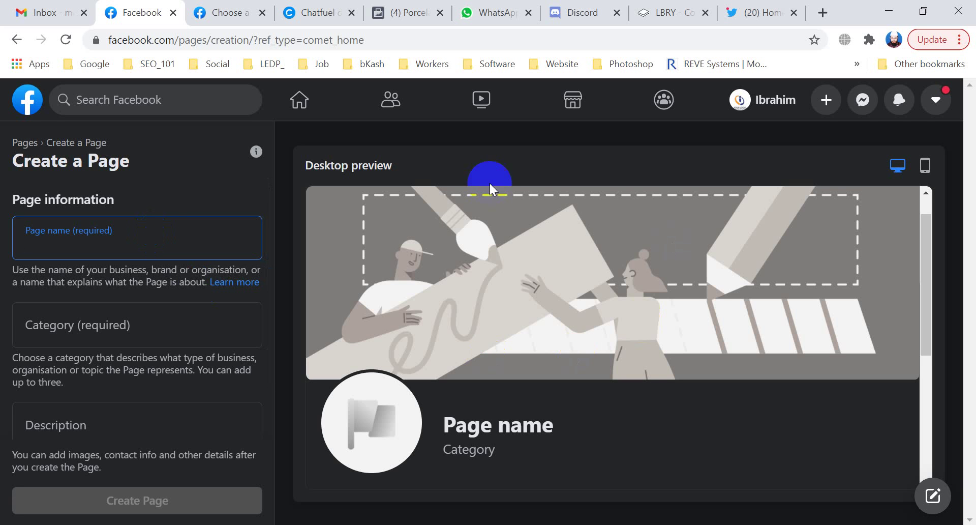
{"action": "mouse_move", "coordinate": [300, 524]}
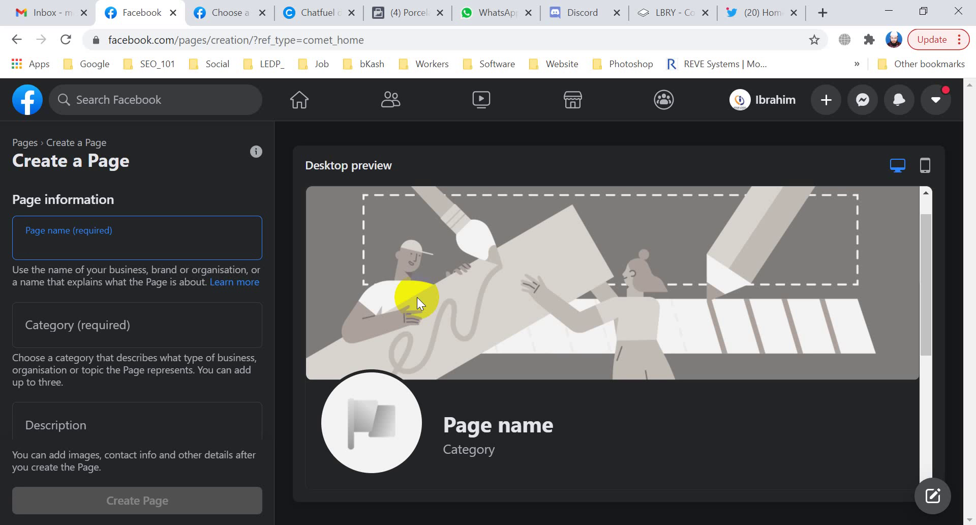
{"action": "left_click", "coordinate": [124, 254]}
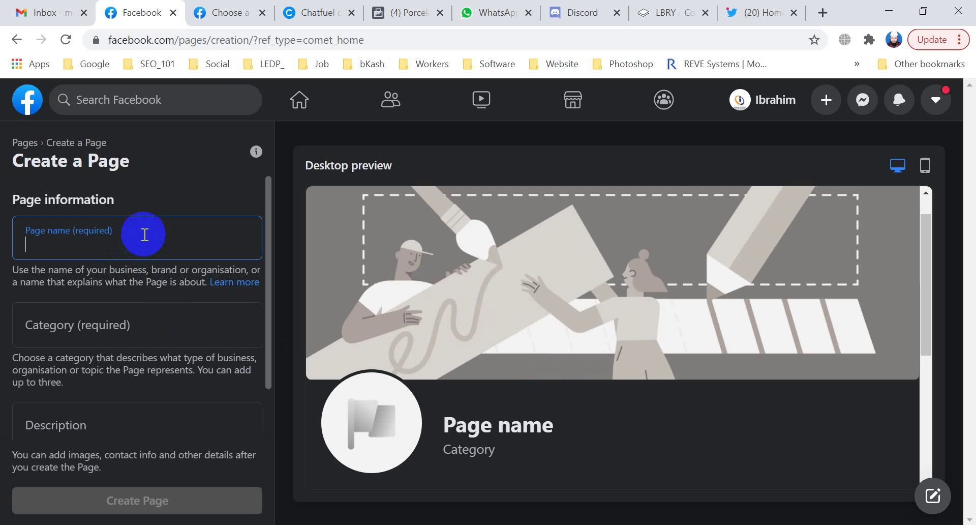
{"action": "type", "text": "Gond"}
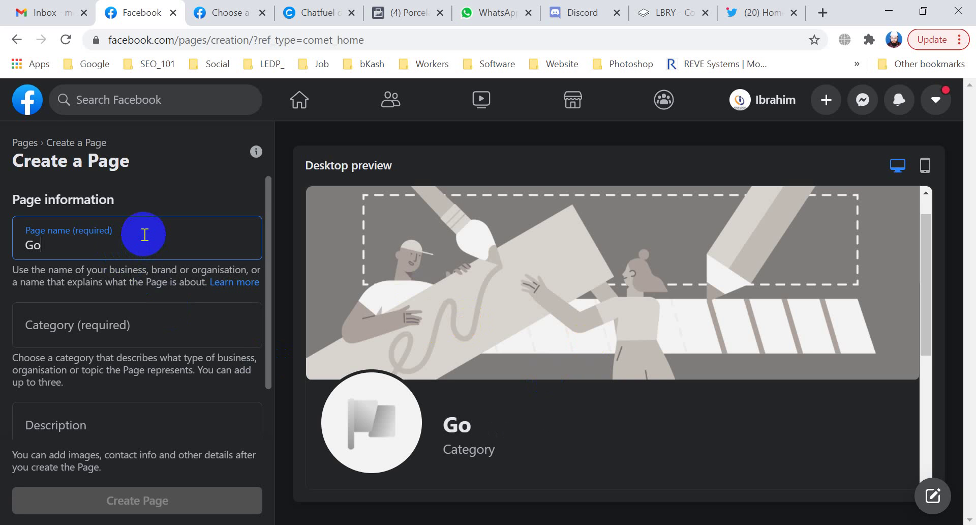
{"action": "key", "text": "BackSpace"}
{"action": "key", "text": "BackSpace"}
{"action": "type", "text": "ld Mine"}
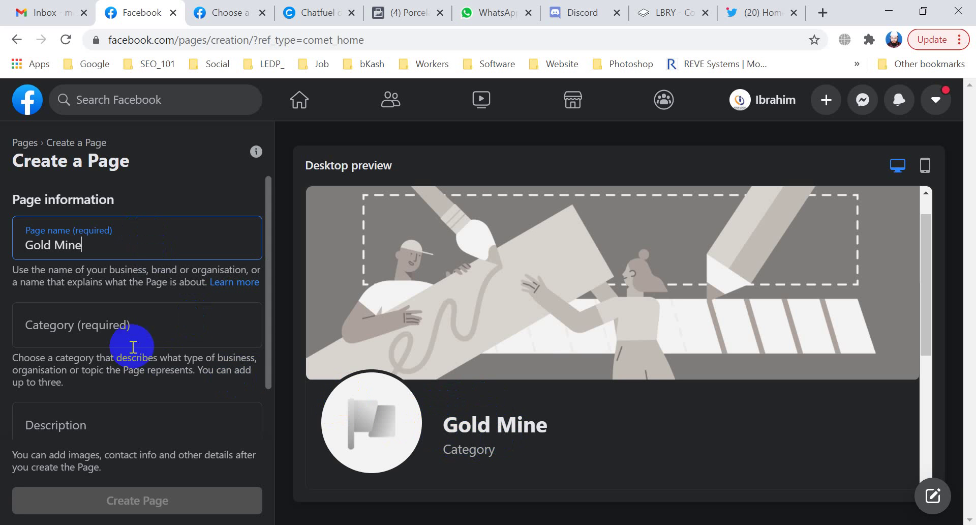
Search the Page categories for "Mining", and replace that search with "Marketing".
{"action": "left_click", "coordinate": [111, 330]}
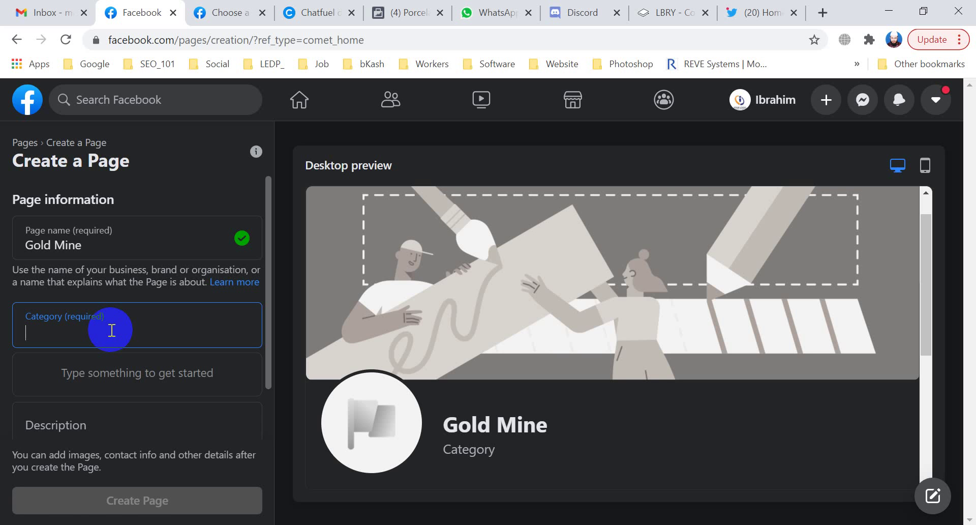
{"action": "type", "text": "M"}
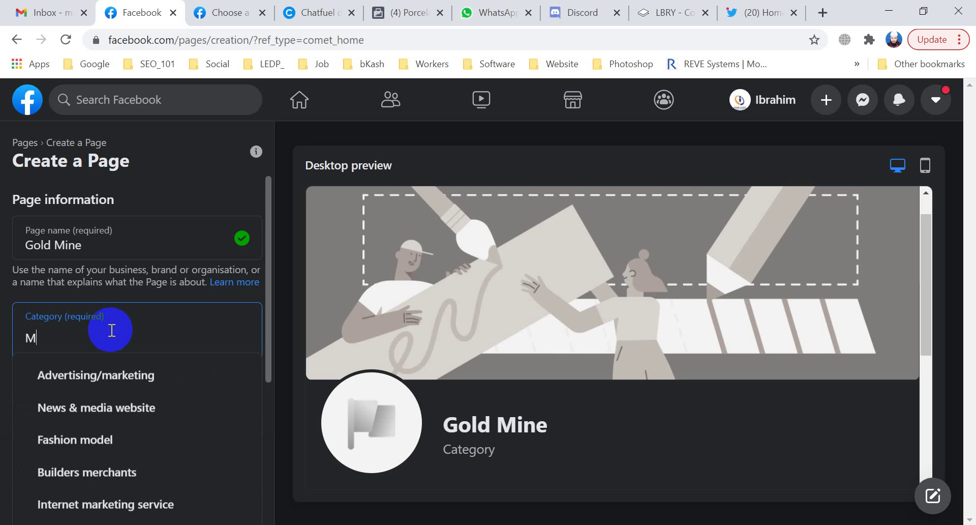
{"action": "type", "text": "ining"}
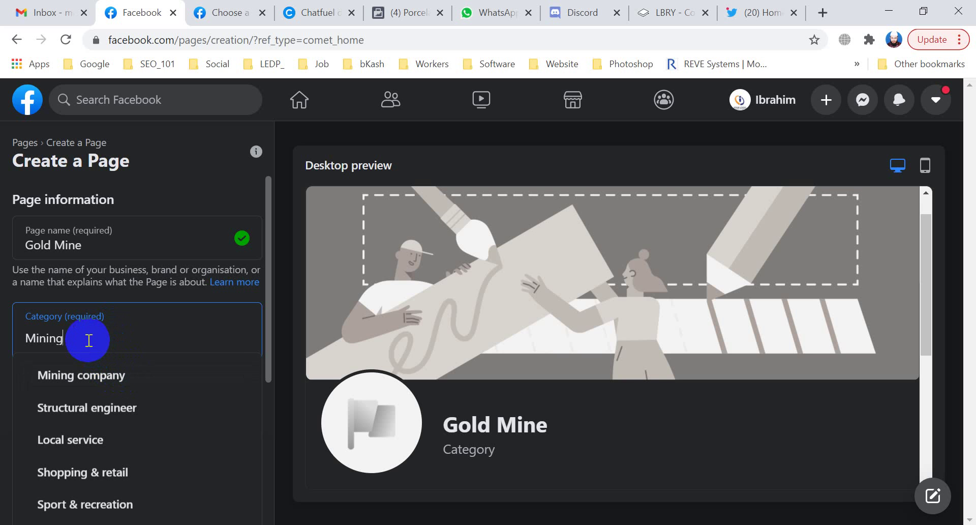
{"action": "key", "text": "BackSpace"}
{"action": "key", "text": "BackSpace"}
{"action": "key", "text": "BackSpace"}
{"action": "key", "text": "BackSpace"}
{"action": "key", "text": "BackSpace"}
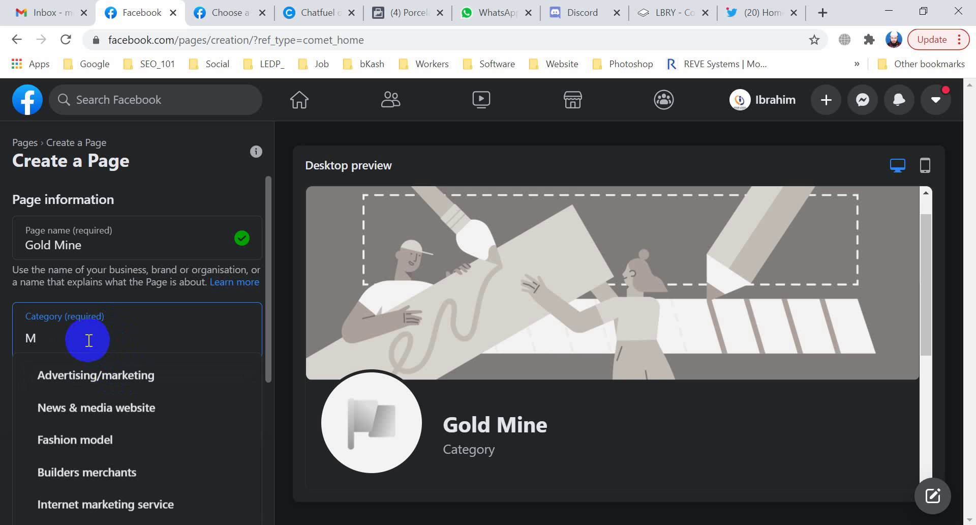
{"action": "type", "text": "arke"}
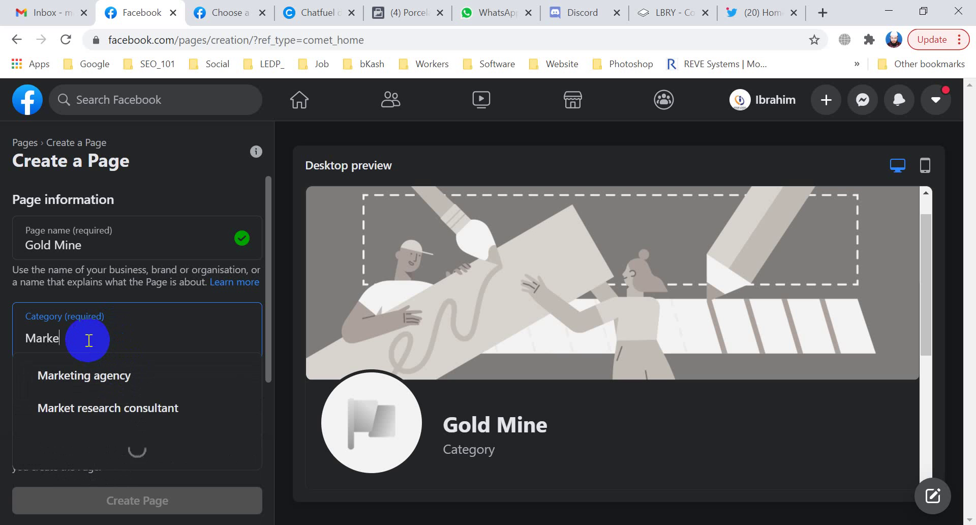
{"action": "type", "text": "ting"}
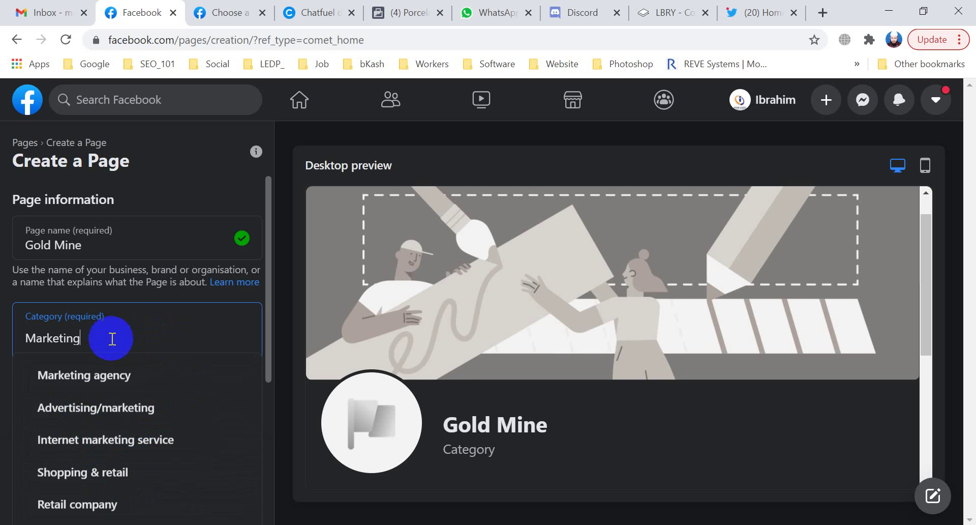
{"action": "mouse_move", "coordinate": [270, 524]}
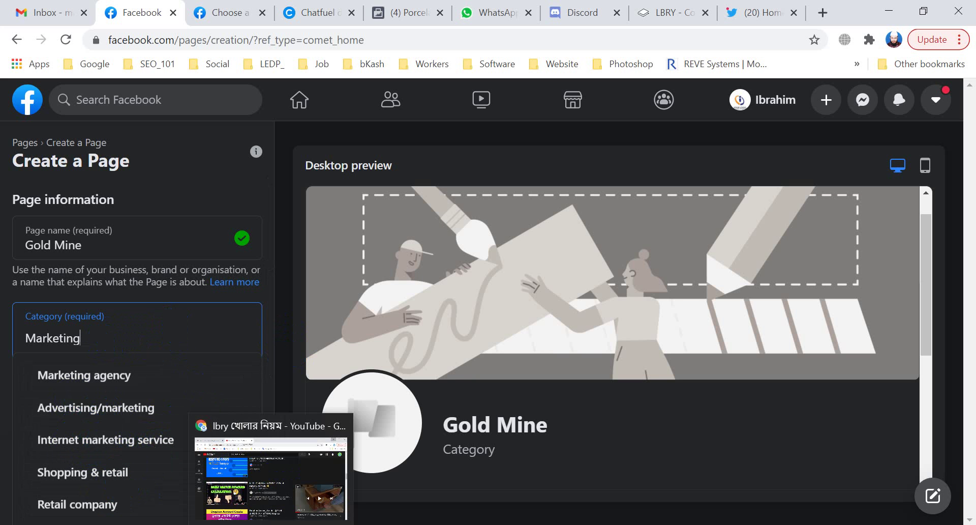
{"action": "left_click", "coordinate": [331, 473]}
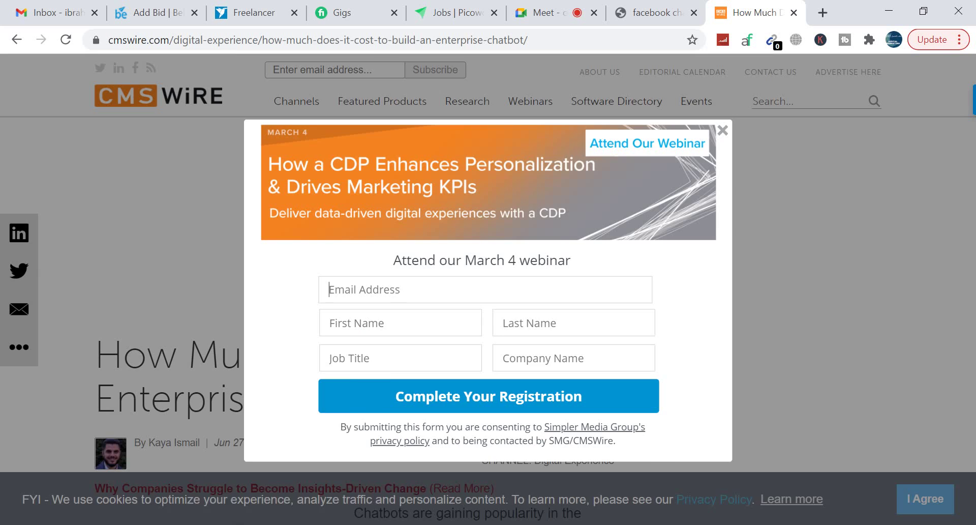
{"action": "mouse_move", "coordinate": [298, 524]}
{"action": "left_click", "coordinate": [299, 467]}
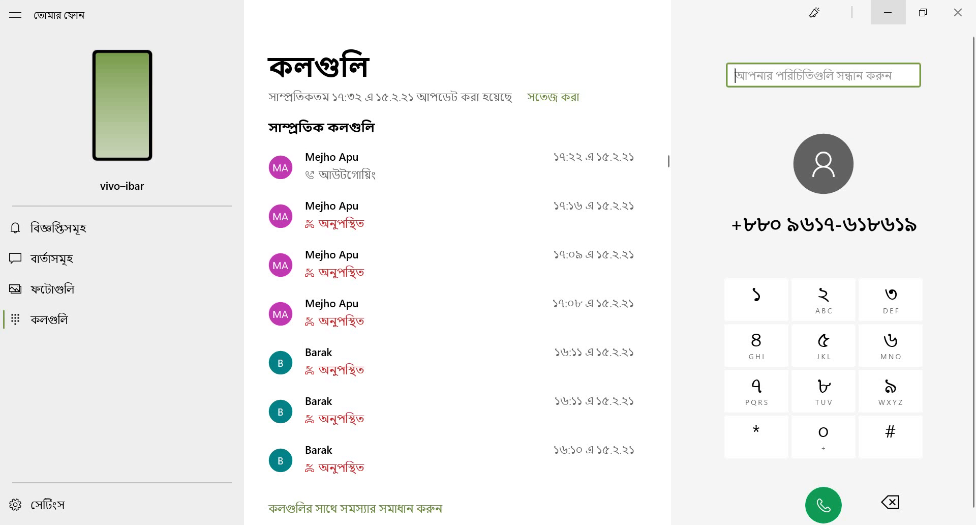
{"action": "left_click", "coordinate": [888, 12]}
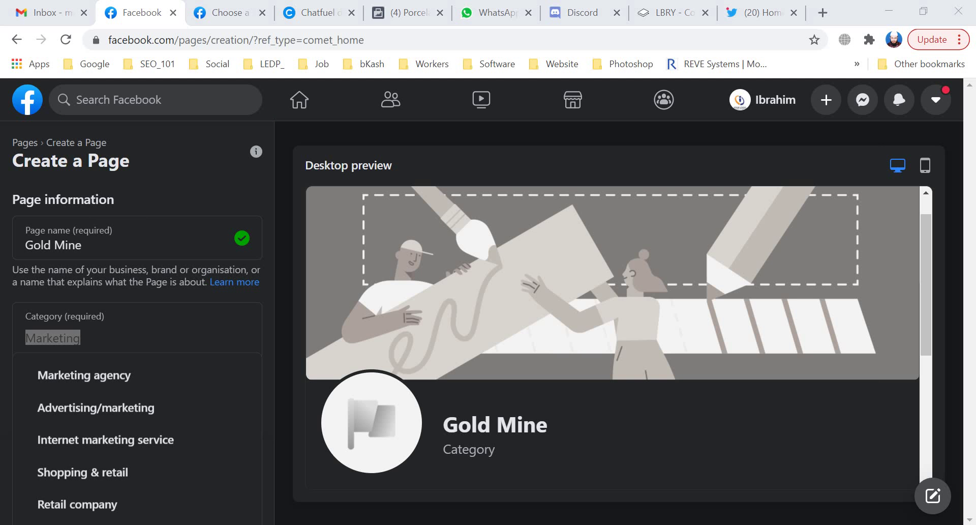
{"action": "key", "text": "alt+Tab"}
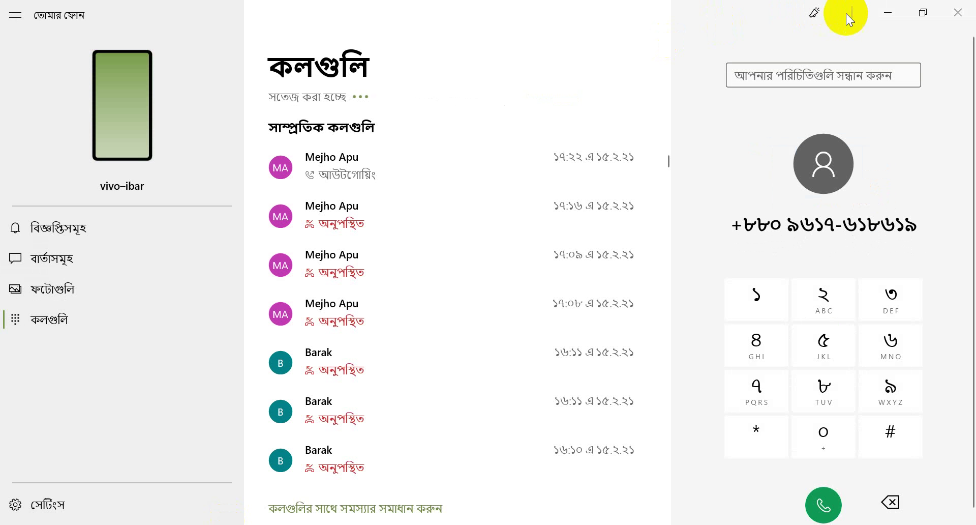
{"action": "left_click", "coordinate": [877, 13]}
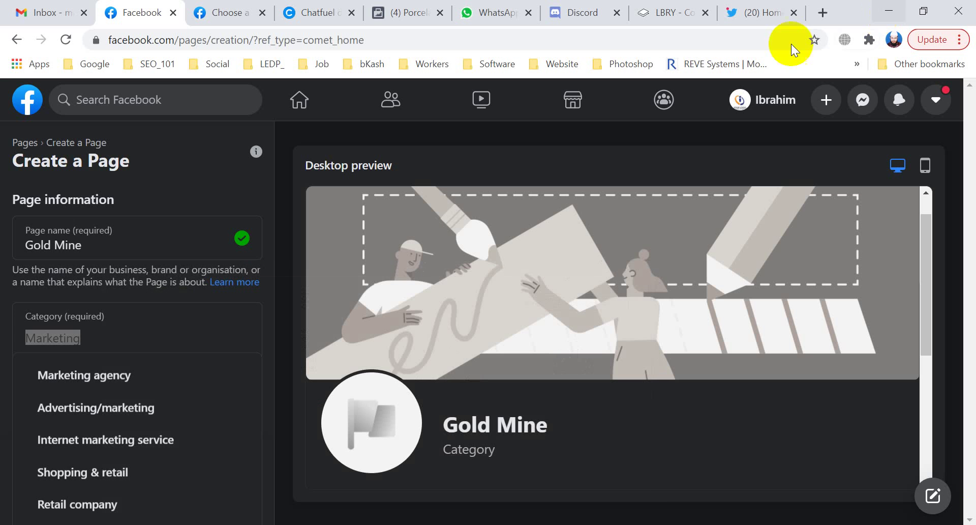
Clear the category search, look up "mining" and assign the category "Mining company" to the Page.
{"action": "left_click", "coordinate": [270, 320]}
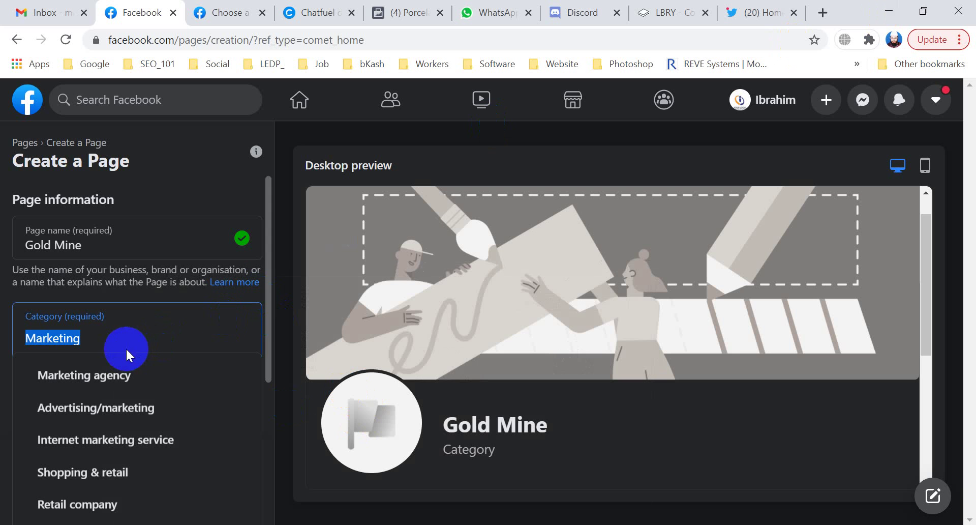
{"action": "key", "text": "BackSpace"}
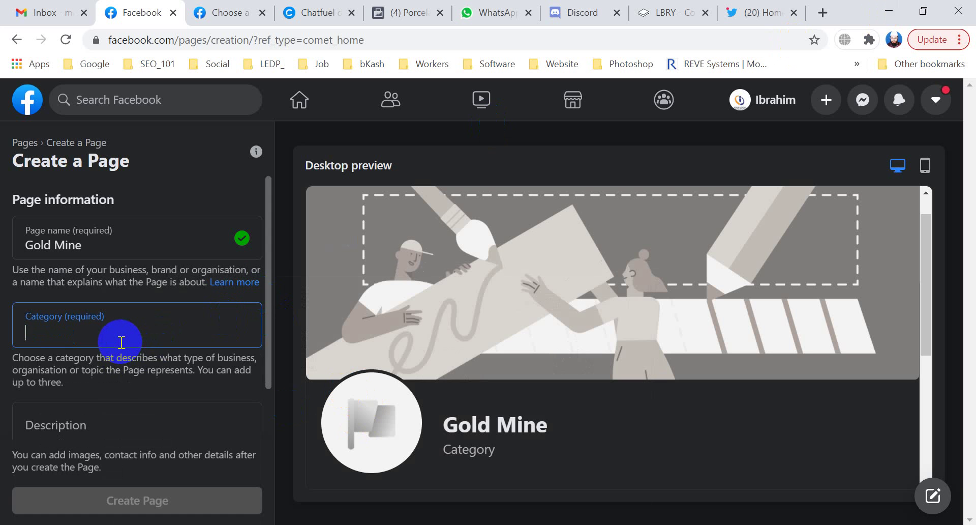
{"action": "type", "text": "min"}
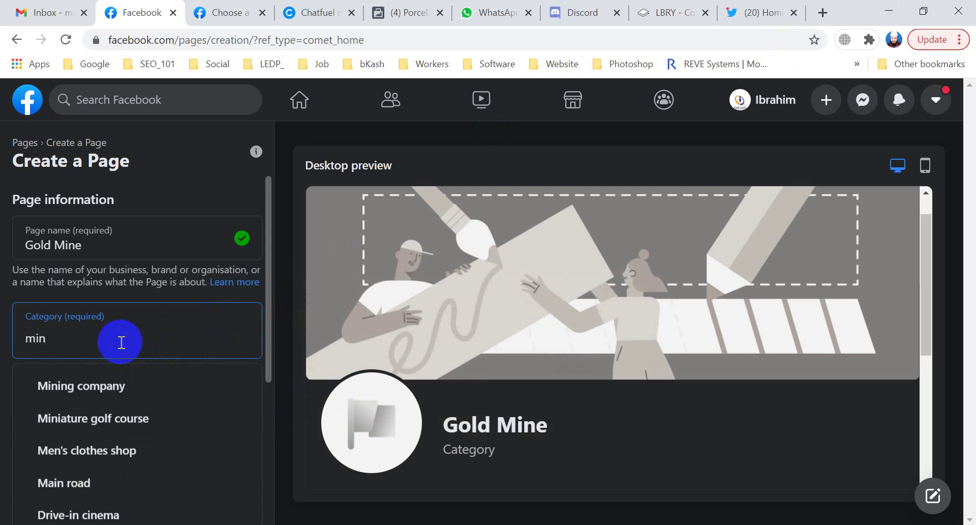
{"action": "type", "text": "ing"}
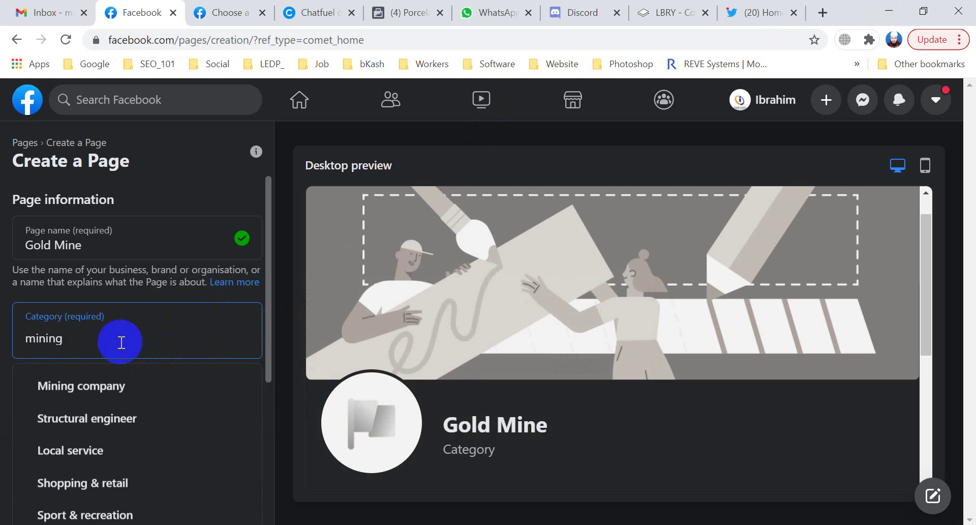
{"action": "left_click", "coordinate": [106, 392]}
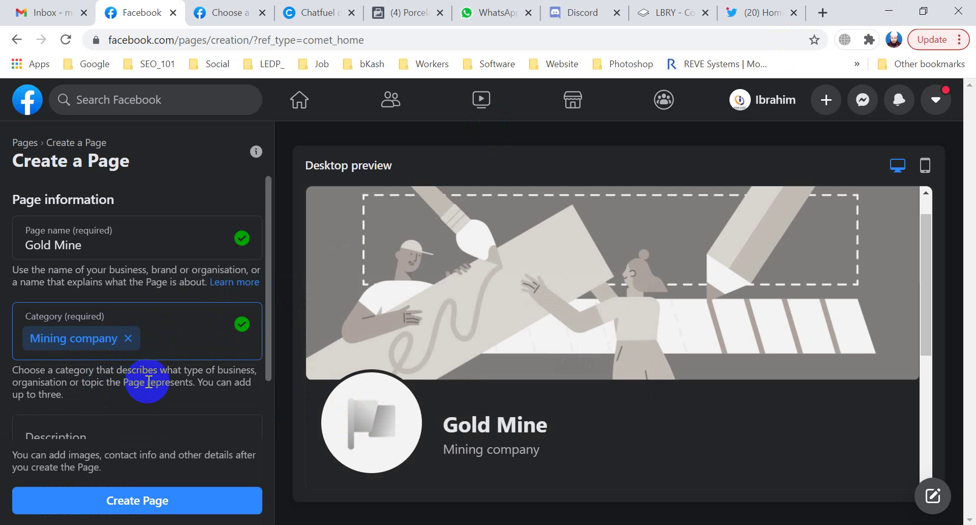
Enter "Old Is Gold" as the new Page's description, with a brief check of the Google Meet call.
{"action": "scroll", "coordinate": [267, 307], "scroll_direction": "down", "scroll_amount": 2}
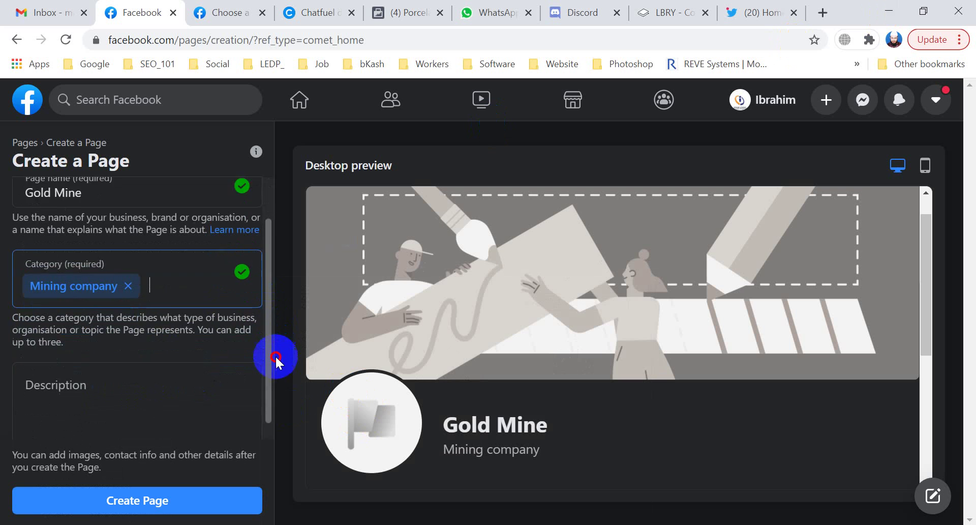
{"action": "left_click", "coordinate": [111, 382]}
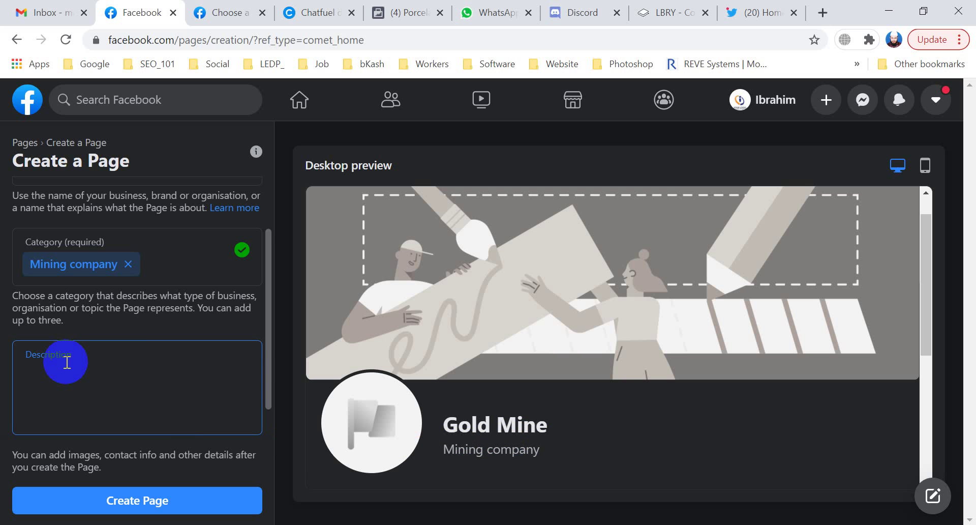
{"action": "left_click_drag", "start_coordinate": [267, 325], "coordinate": [267, 359]}
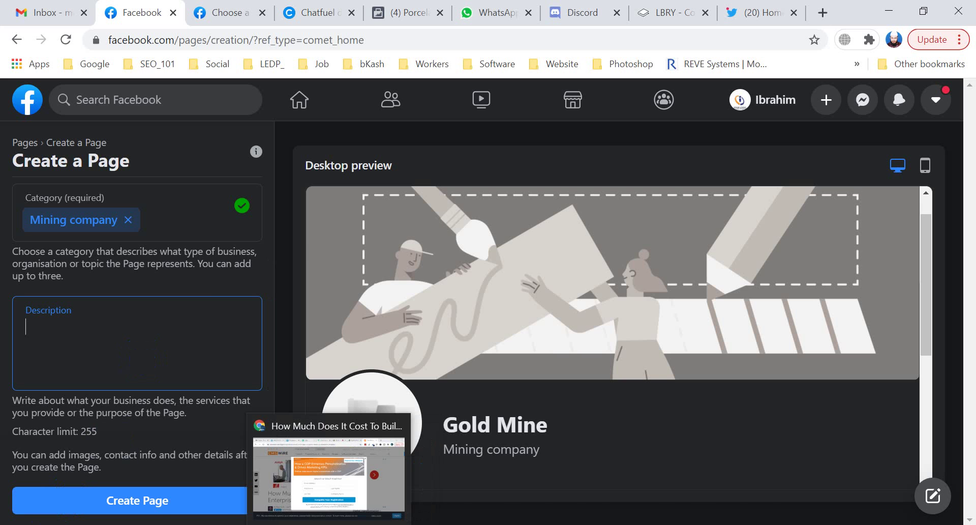
{"action": "left_click", "coordinate": [342, 471]}
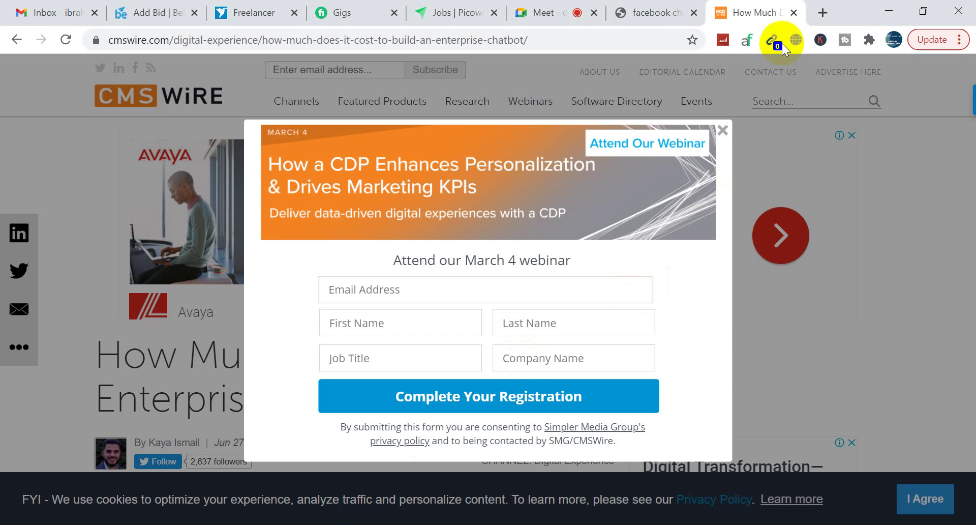
{"action": "left_click", "coordinate": [535, 15]}
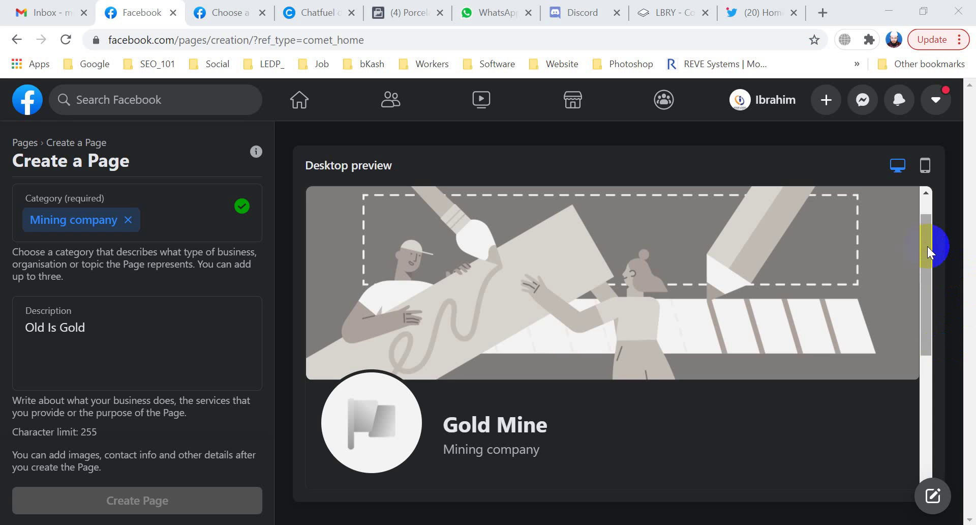
{"action": "left_click_drag", "start_coordinate": [927, 246], "coordinate": [942, 351]}
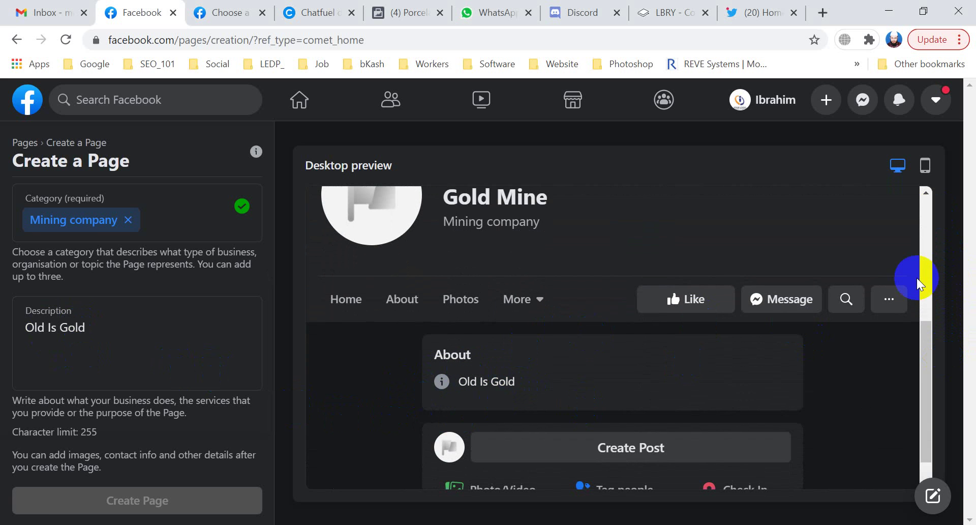
{"action": "left_click_drag", "start_coordinate": [926, 364], "coordinate": [935, 261]}
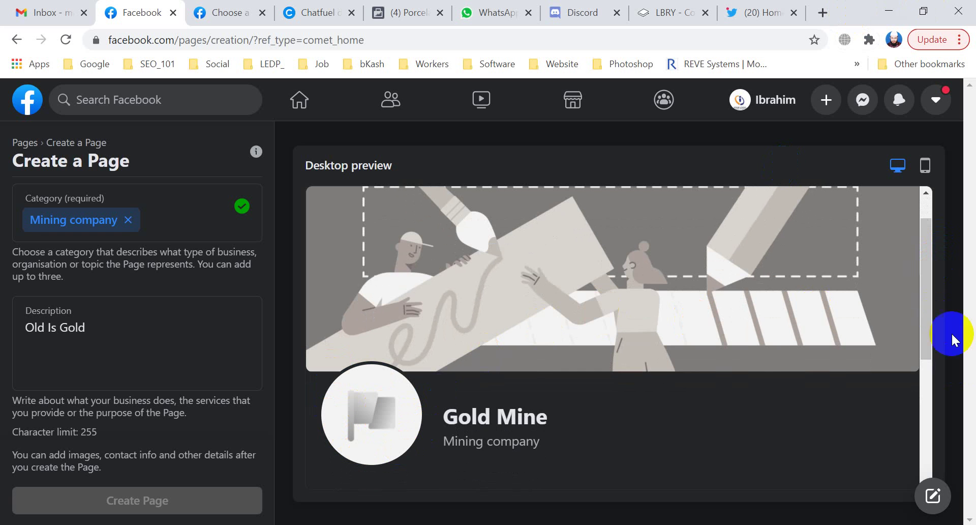
{"action": "left_click_drag", "start_coordinate": [931, 275], "coordinate": [931, 307]}
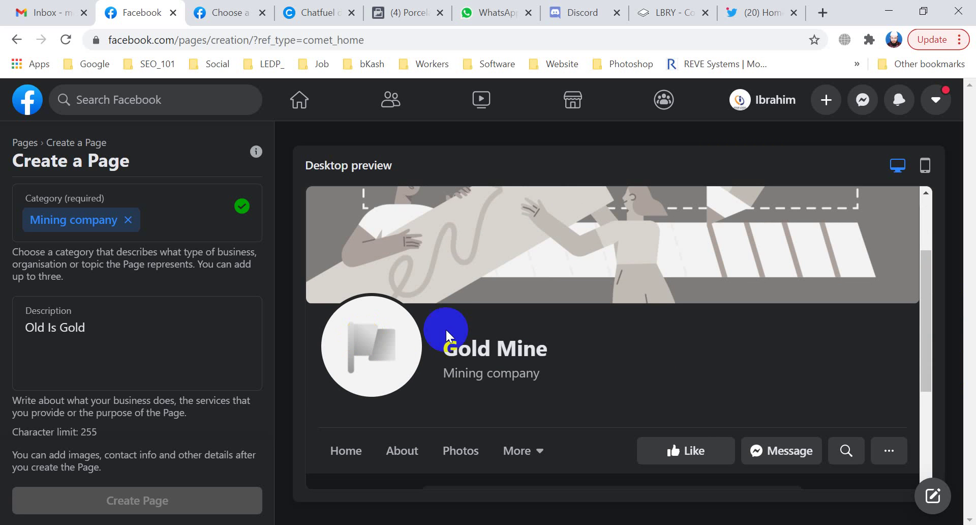
{"action": "left_click_drag", "start_coordinate": [927, 306], "coordinate": [935, 410]}
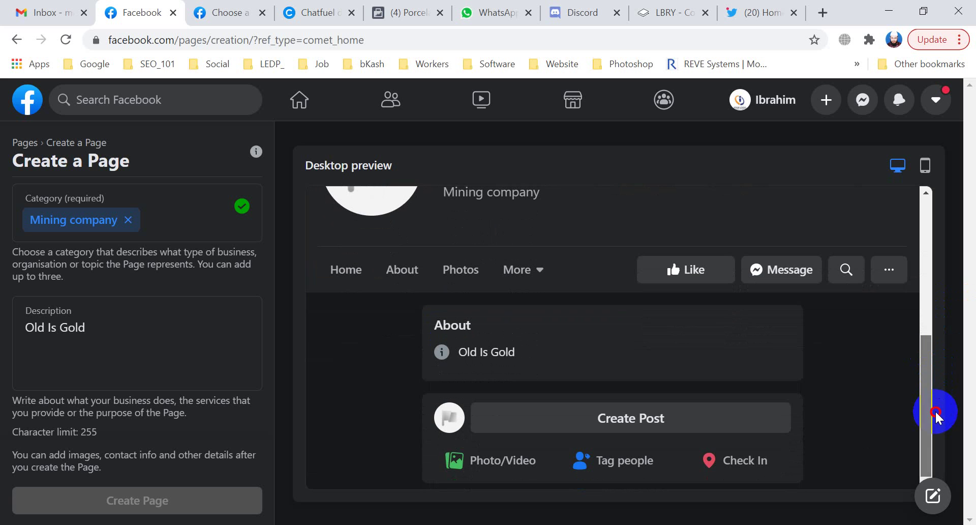
{"action": "left_click", "coordinate": [331, 473]}
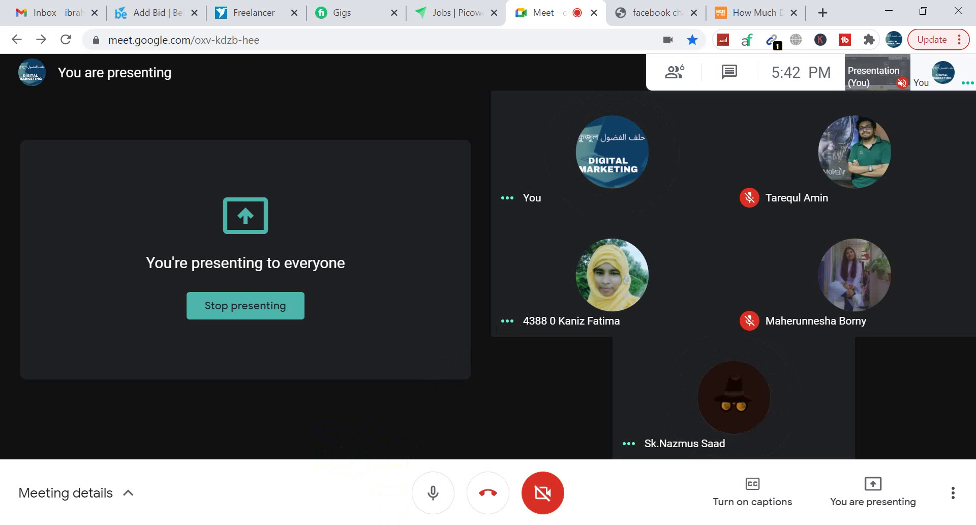
{"action": "left_click", "coordinate": [360, 509]}
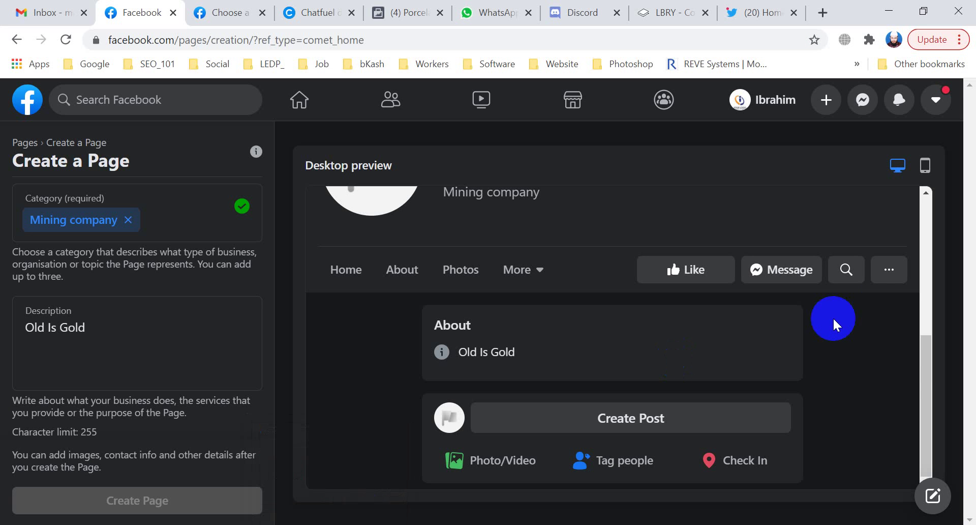
Review the desktop preview again from the cover image through the About section, and switch to the Google Meet call.
{"action": "left_click_drag", "start_coordinate": [926, 390], "coordinate": [929, 197]}
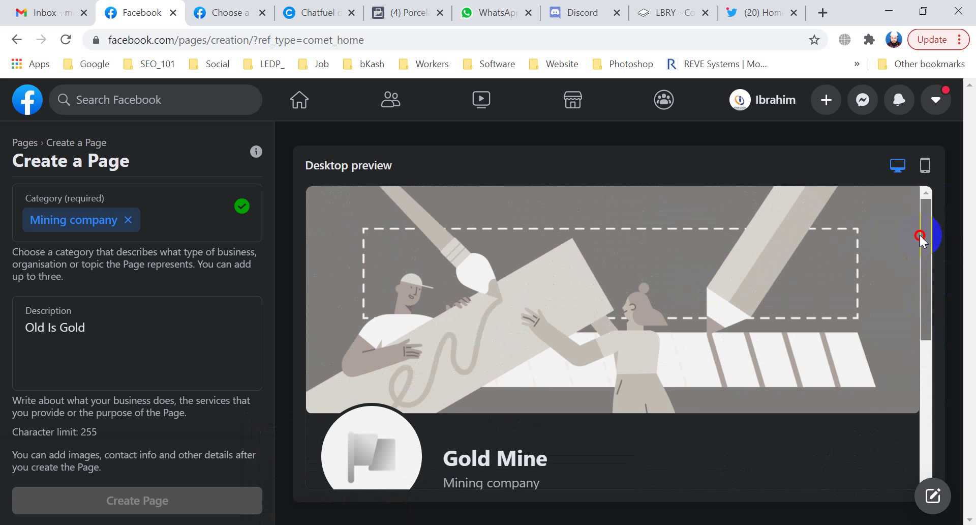
{"action": "left_click_drag", "start_coordinate": [921, 235], "coordinate": [925, 310]}
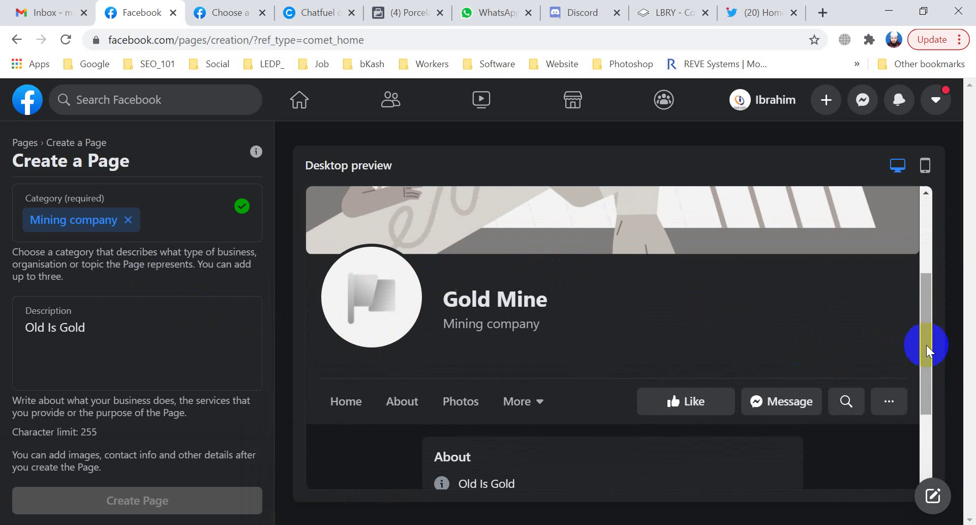
{"action": "left_click_drag", "start_coordinate": [927, 345], "coordinate": [931, 304]}
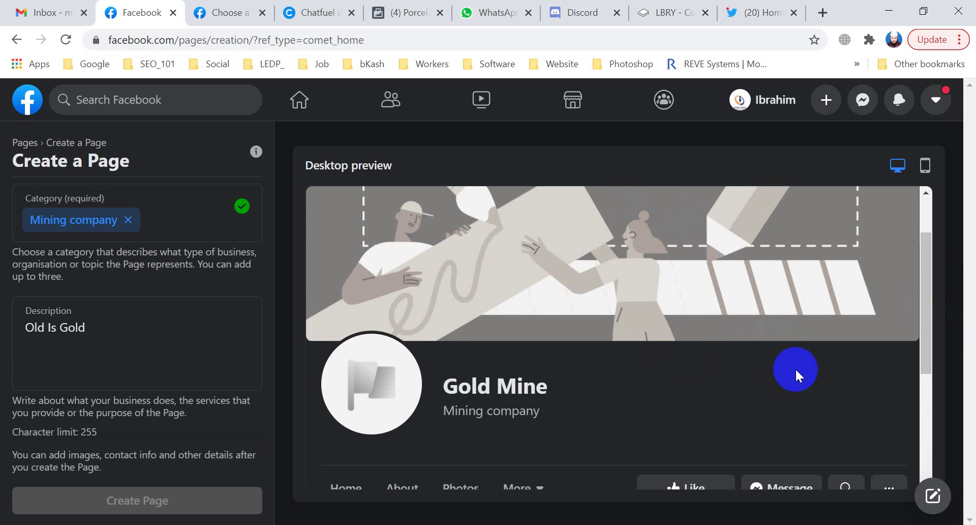
{"action": "left_click_drag", "start_coordinate": [926, 273], "coordinate": [953, 396]}
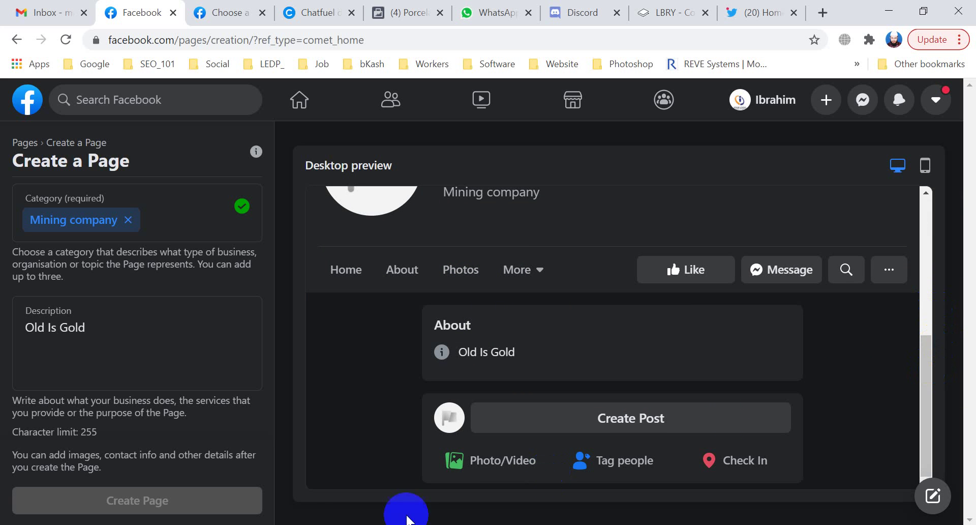
{"action": "left_click", "coordinate": [329, 523]}
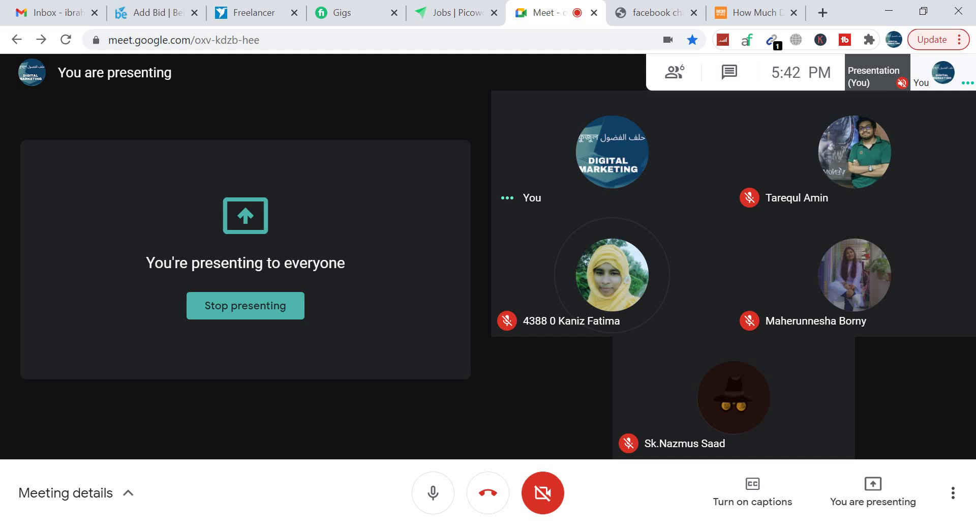